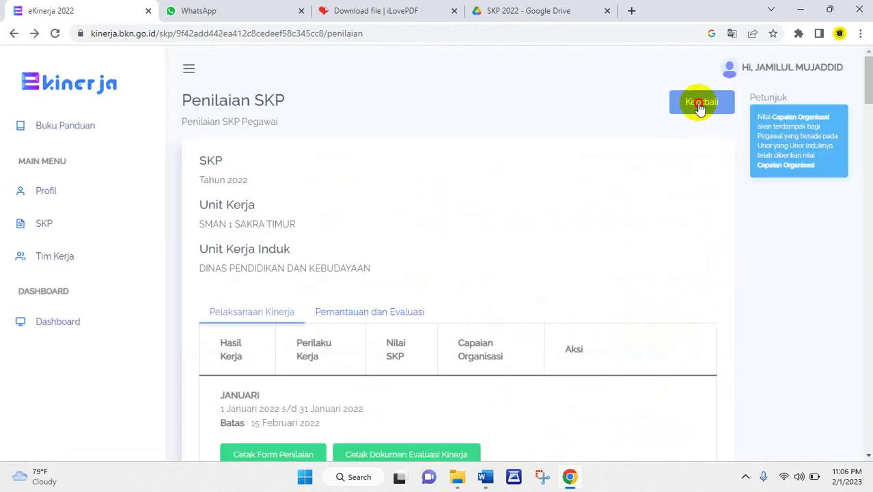
- Return to the SKP list, open the assessment page of the 2022 SKP and look through its periods
left_click(695, 108)
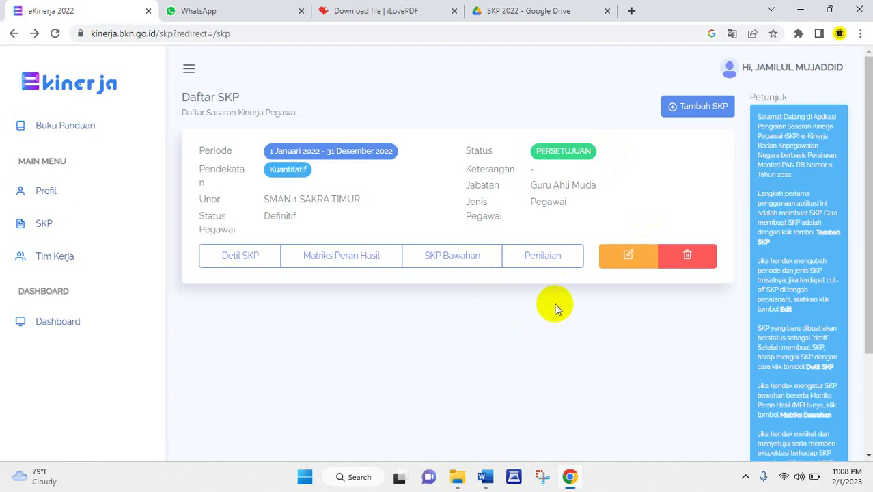
left_click(541, 256)
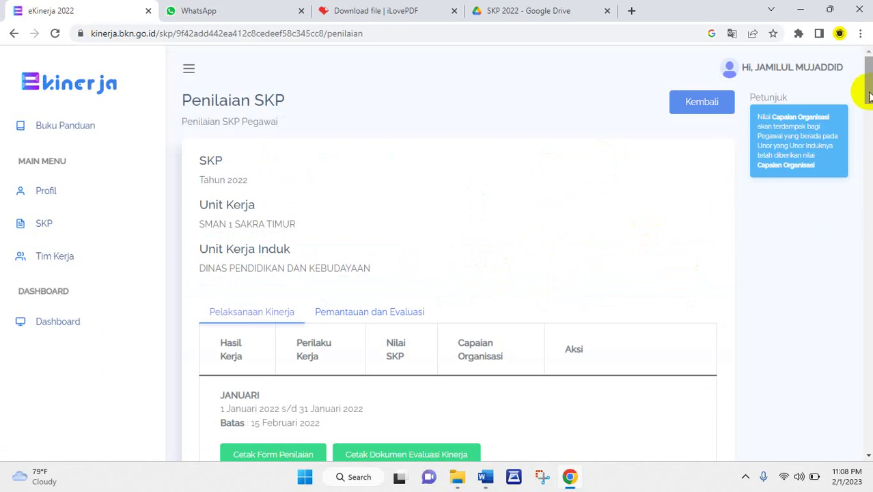
left_click_drag(869, 97, 862, 432)
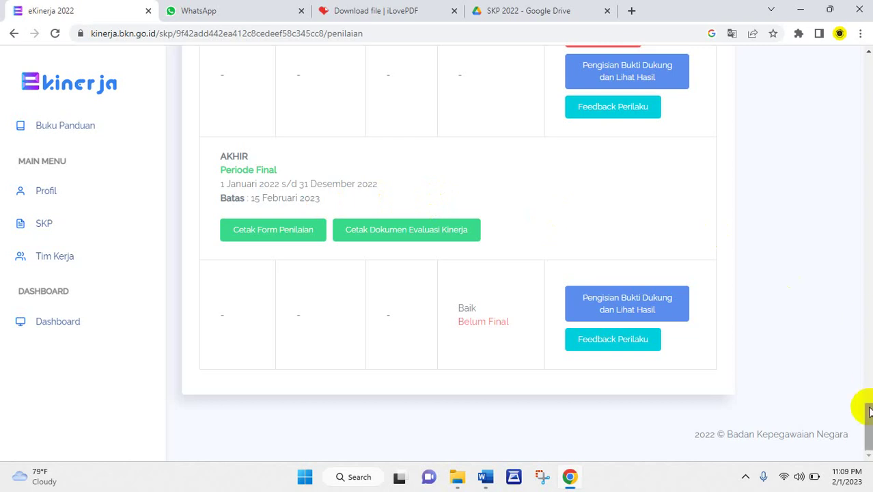
left_click_drag(869, 410, 867, 9)
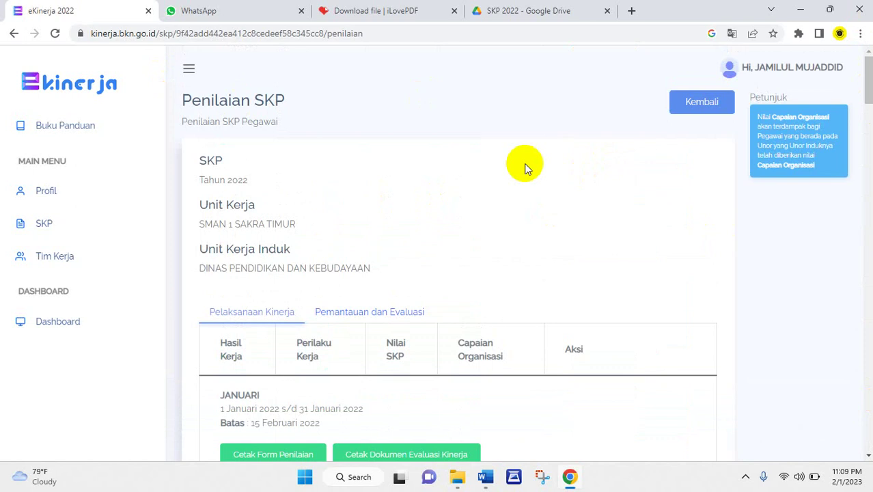
- Reopen the 2022 SKP's assessment from the SKP list and open the supporting evidence page for the AKHIR period
left_click(13, 36)
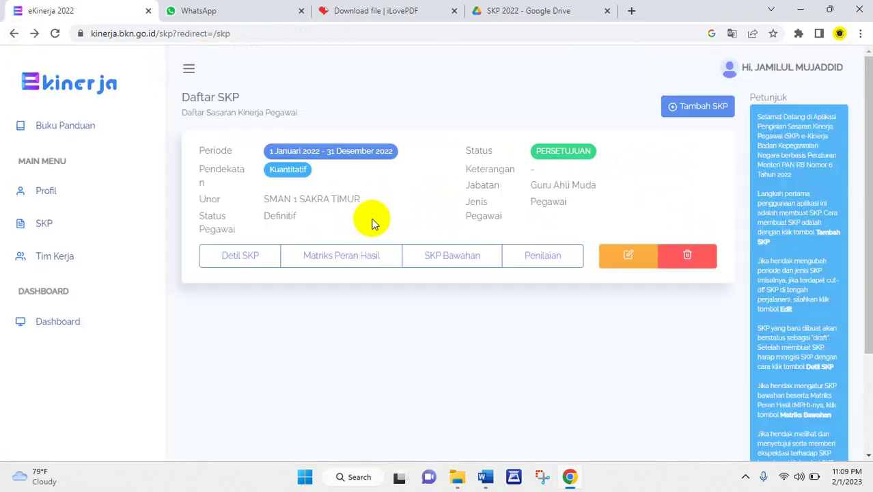
left_click(539, 255)
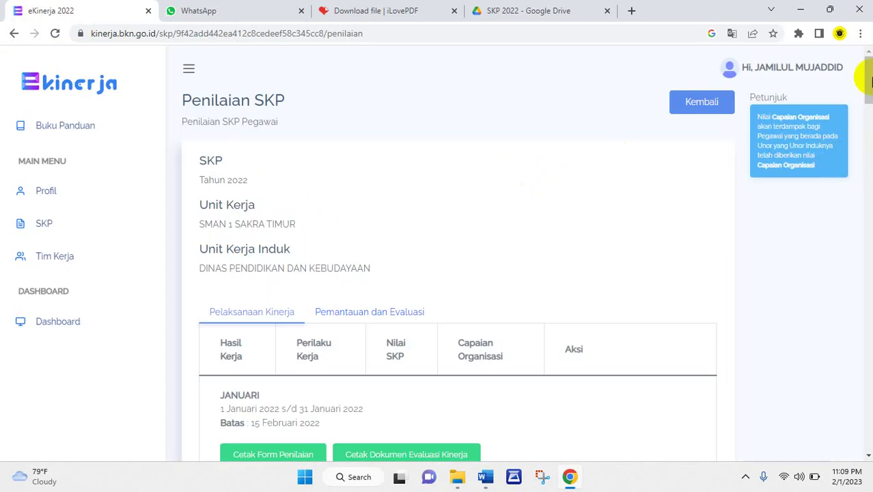
left_click_drag(869, 82, 869, 430)
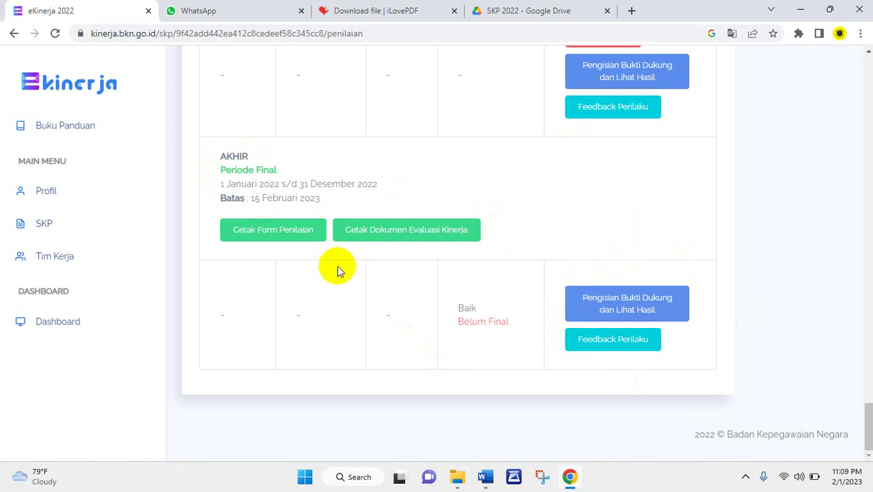
left_click(635, 307)
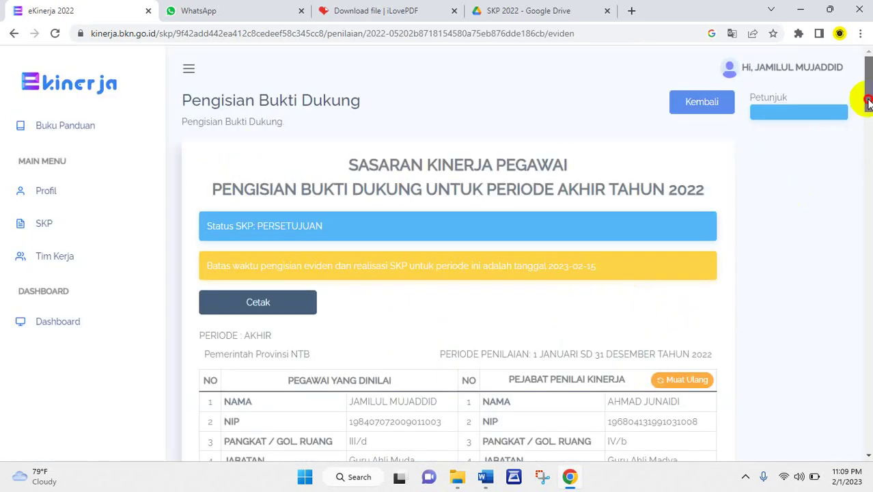
- Review the work results table on the evidence page, down to the evidence entries of rows 1 and 2
left_click_drag(866, 97, 866, 133)
scroll(482, 273, "up", 4)
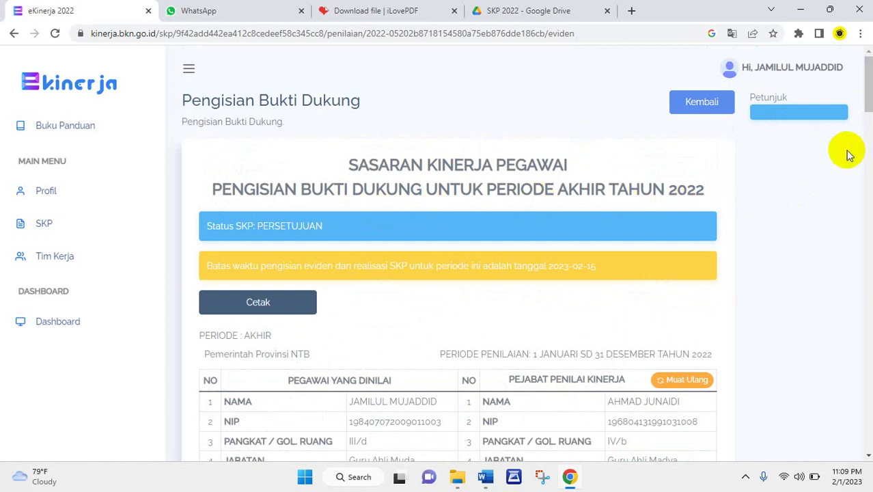
left_click_drag(868, 106, 827, 162)
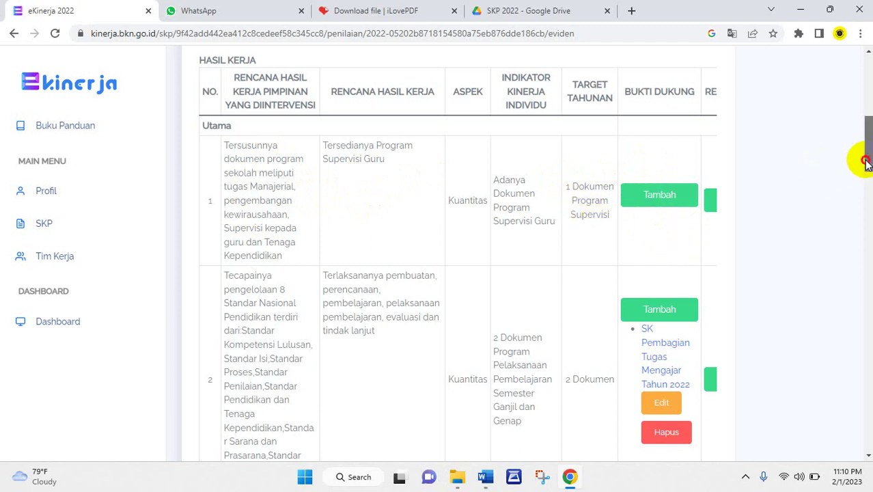
left_click_drag(865, 156, 867, 171)
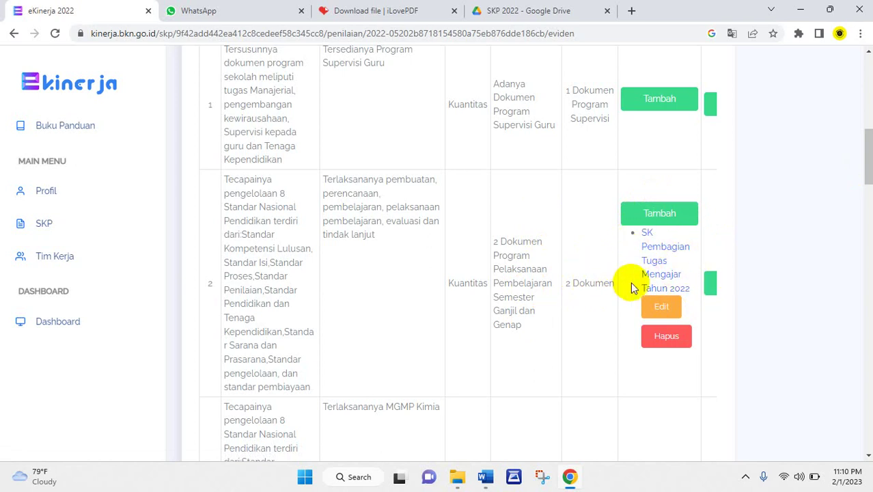
- Inspect the linked document SK Pembagian Tugas Mengajar Tahun 2022, close it, and review the evidence entries for rows 3 and 4
left_click(659, 253)
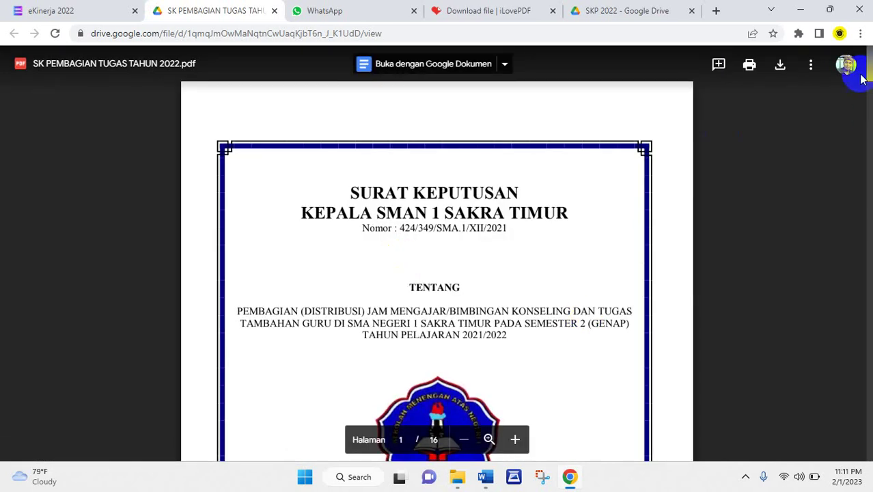
left_click_drag(869, 74, 869, 157)
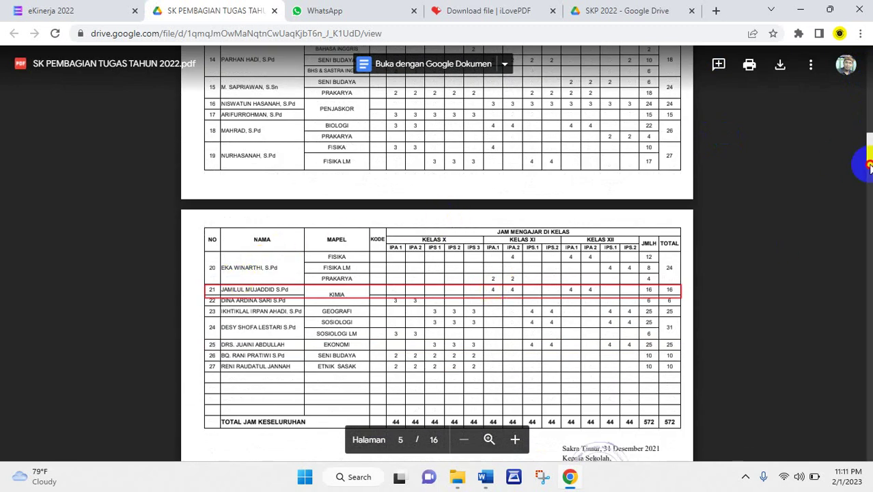
left_click_drag(869, 166, 869, 212)
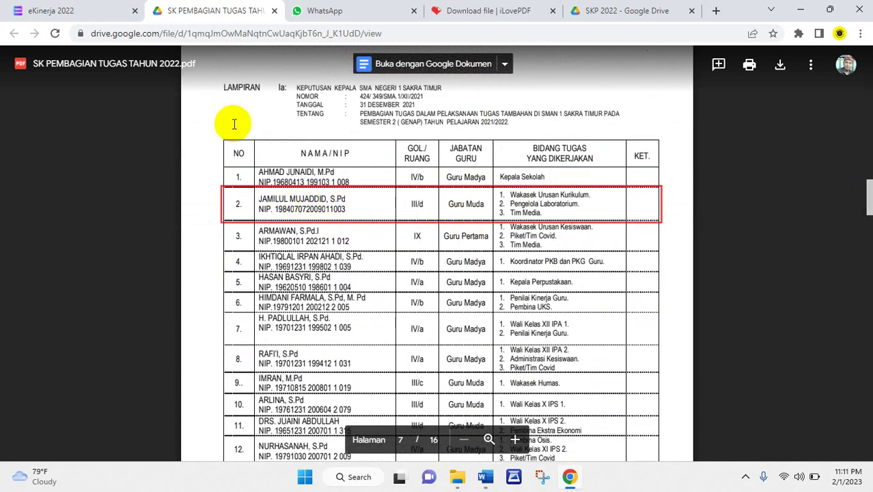
left_click(274, 11)
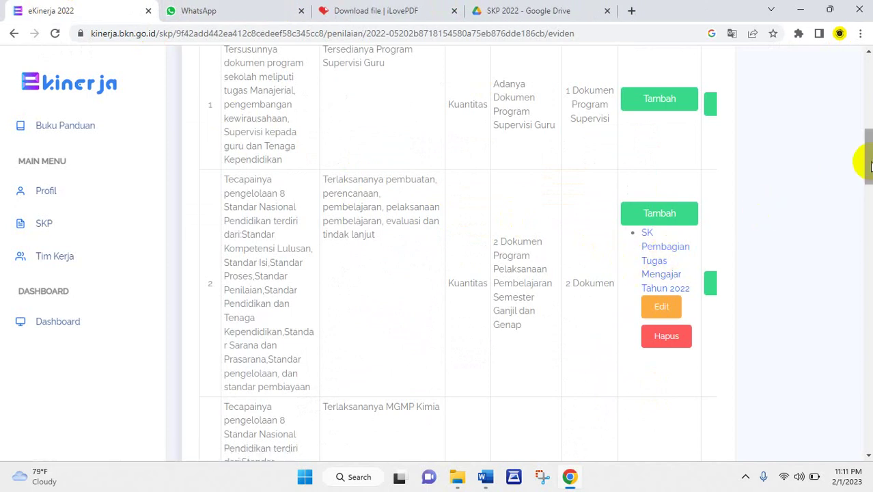
left_click_drag(869, 166, 868, 214)
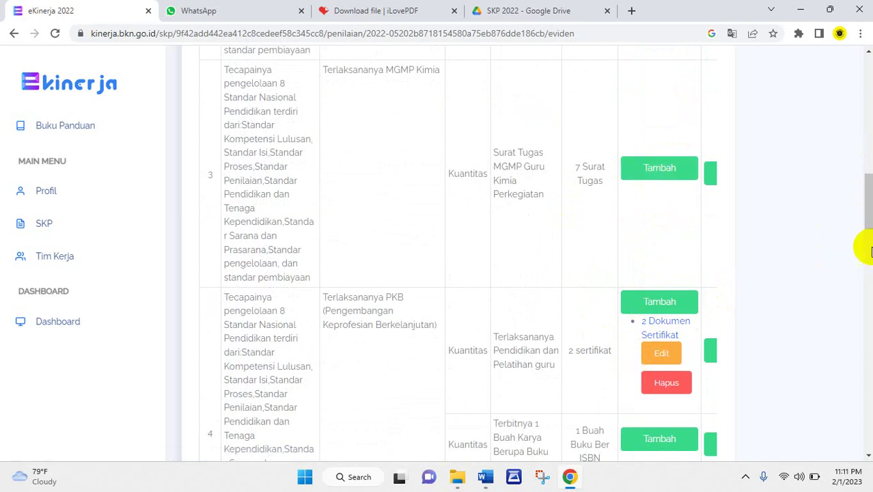
left_click_drag(867, 197, 866, 92)
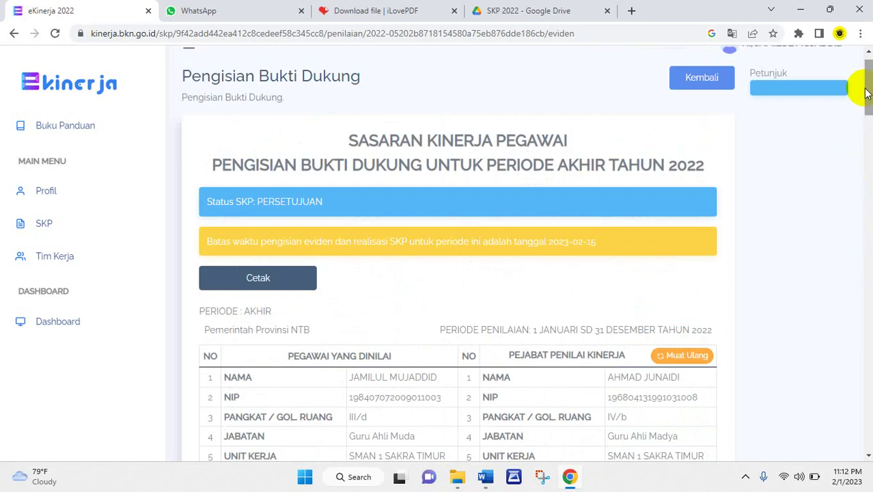
- Switch to the Google Drive page, return to the Google home page and open Drive from the Google apps
left_click(540, 7)
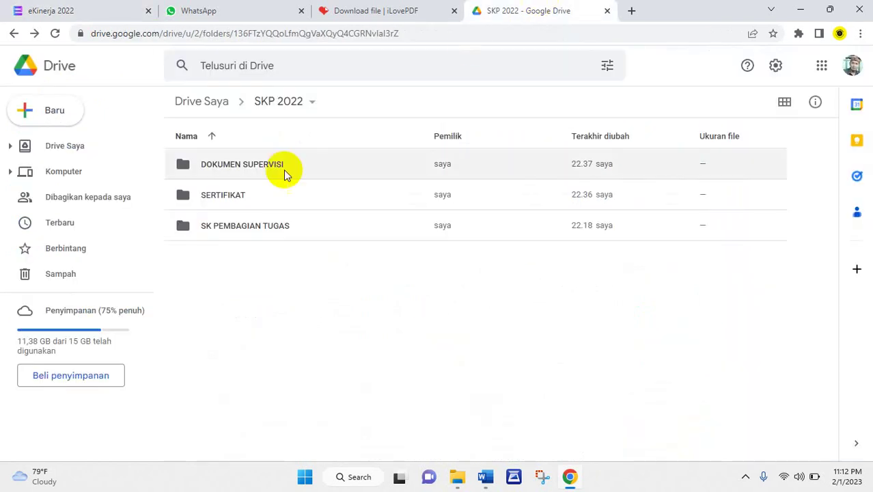
left_click(11, 34)
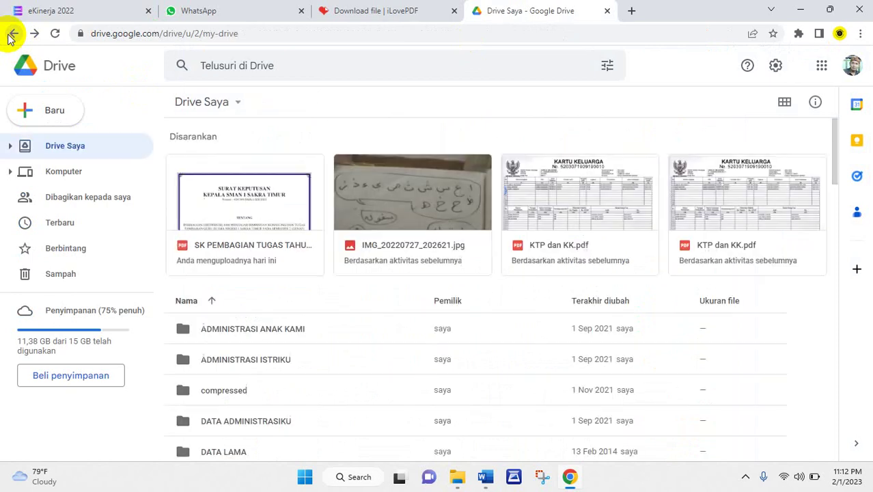
left_click(12, 34)
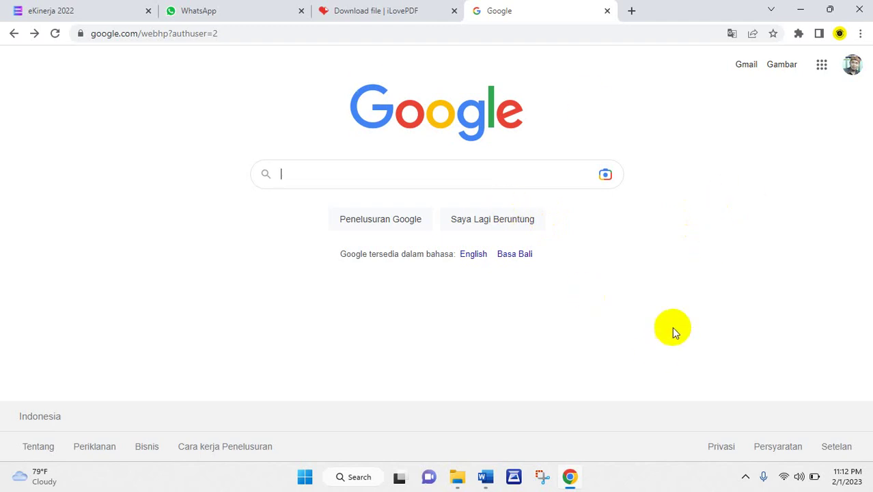
left_click(824, 68)
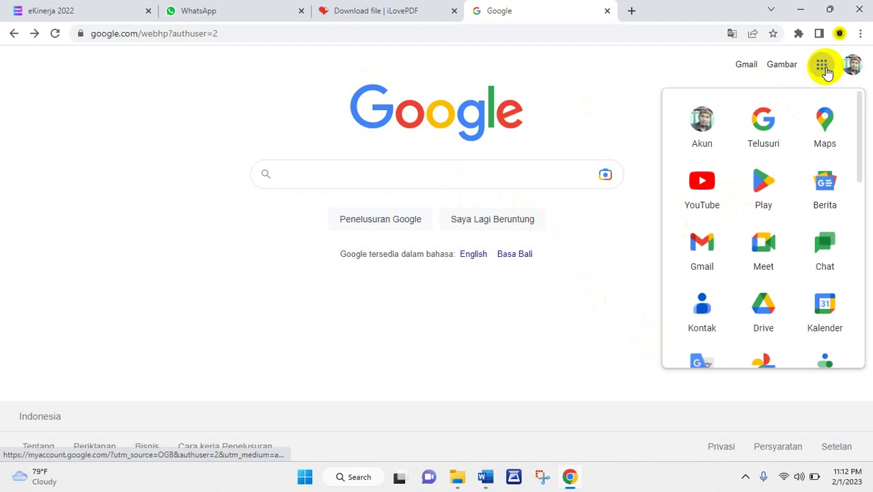
left_click(768, 317)
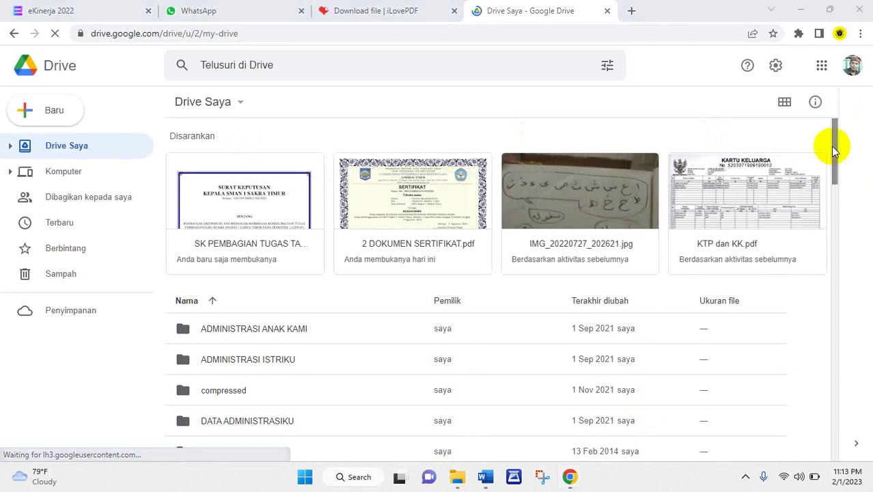
- Look through the My Drive listing for the SKP 2022 folder
scroll(847, 202, "down", 4)
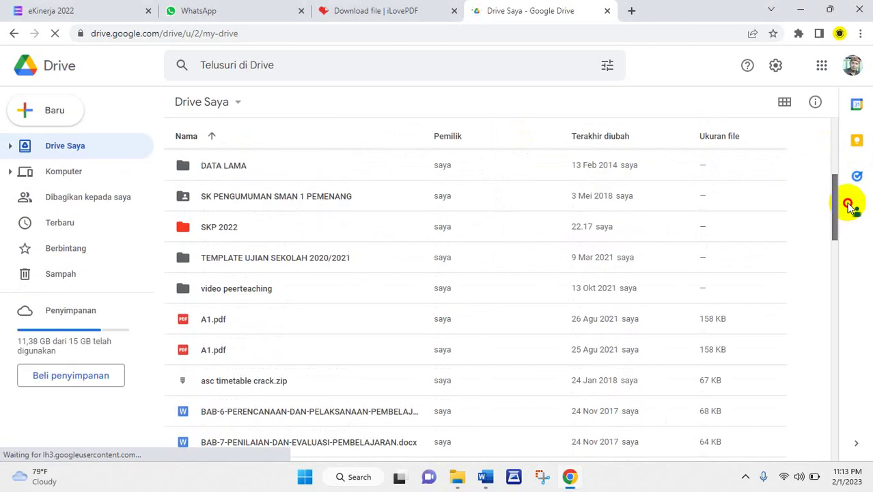
scroll(850, 208, "down", 1)
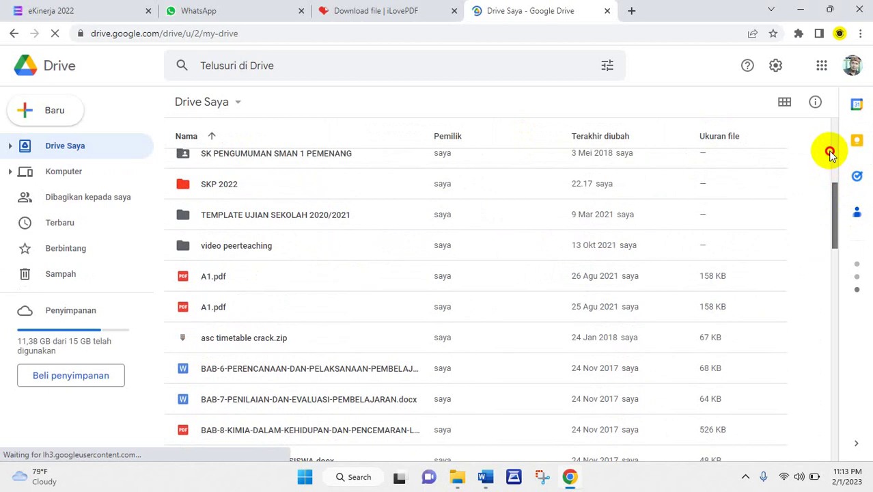
scroll(833, 140, "up", 5)
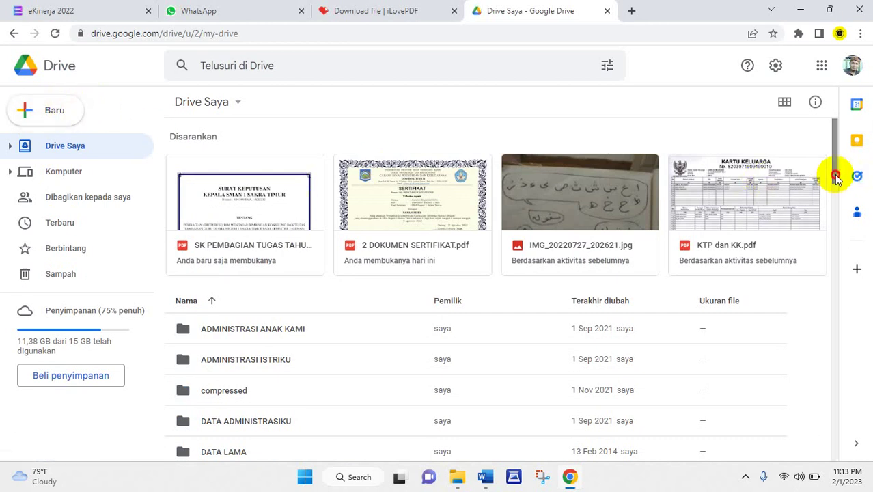
left_click_drag(834, 171, 837, 211)
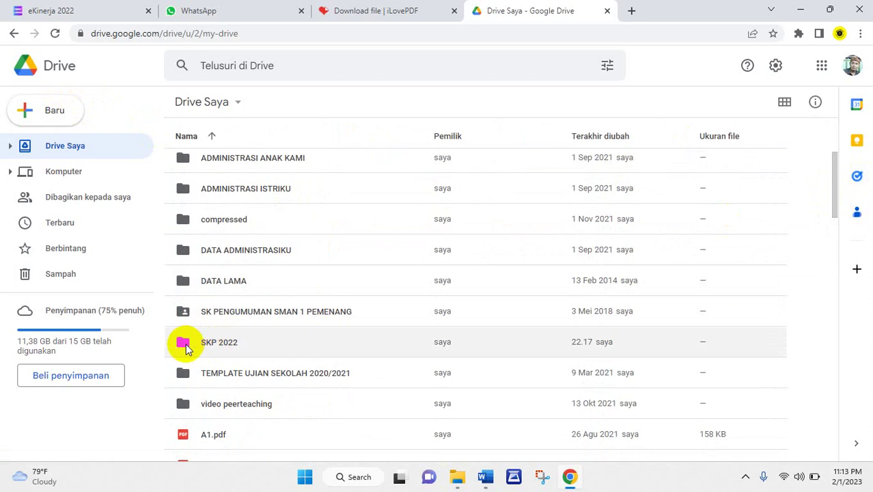
- Create a new folder named "skp 2023" in My Drive
left_click(56, 111)
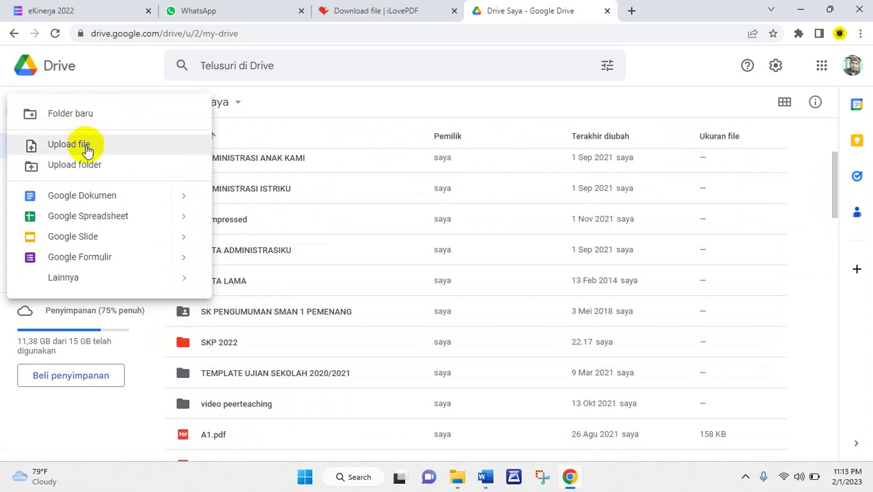
left_click(101, 116)
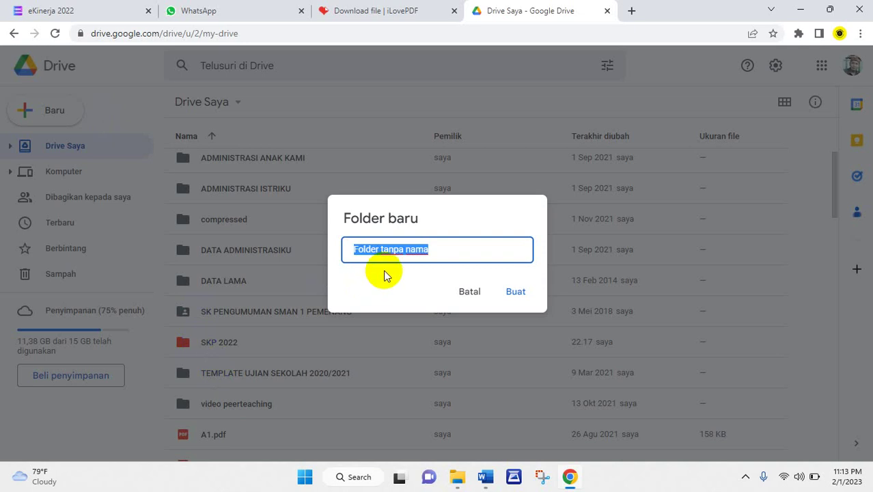
type("Skp ")
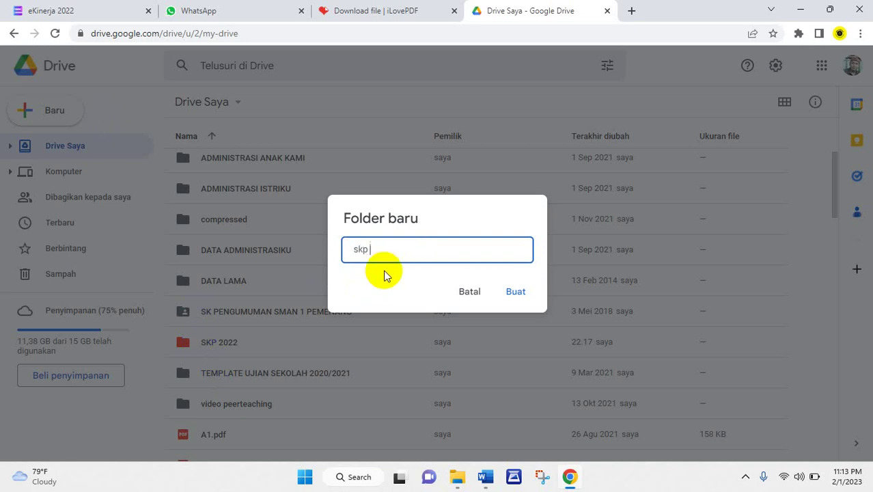
type("2023")
left_click(514, 291)
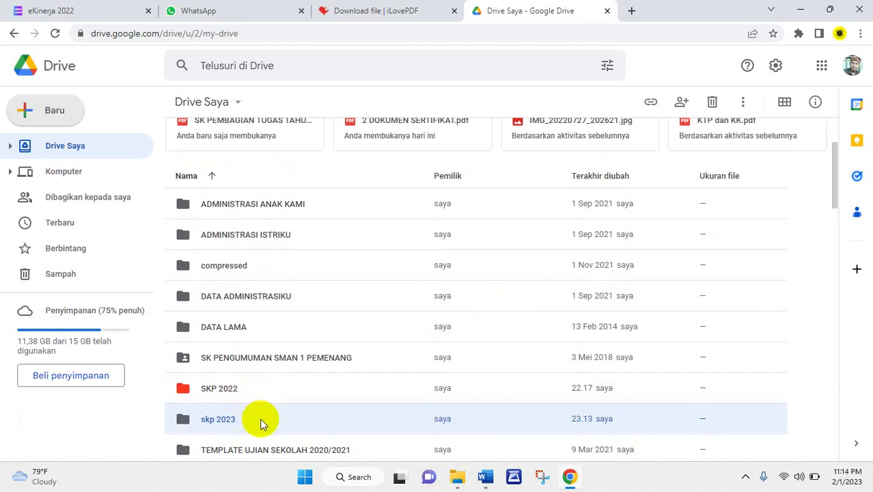
- Delete the "skp 2023" folder from My Drive
left_click(261, 422)
right_click(261, 420)
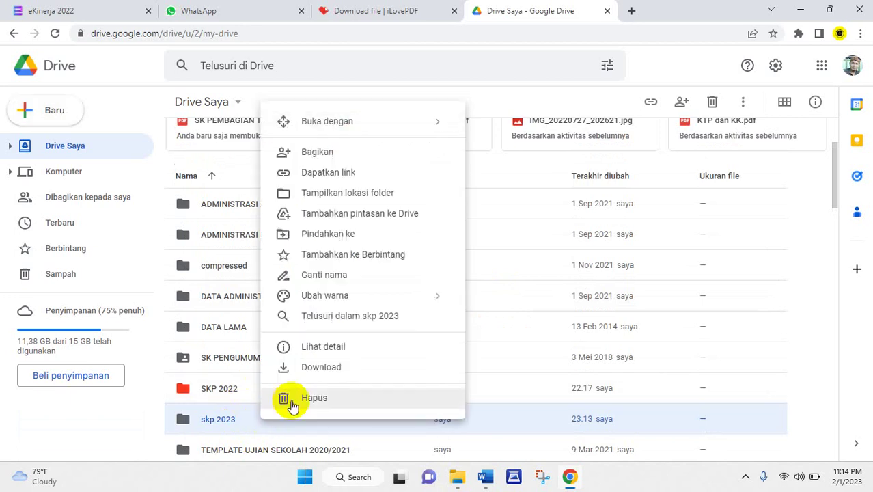
left_click(292, 406)
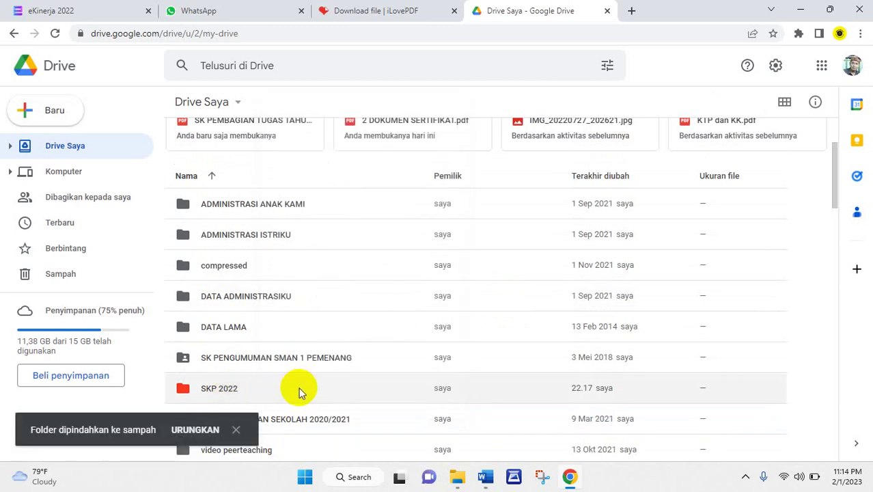
- Open the SKP 2022 folder, check the contents of its DOKUMEN SUPERVISI subfolder and return to SKP 2022
double_click(298, 393)
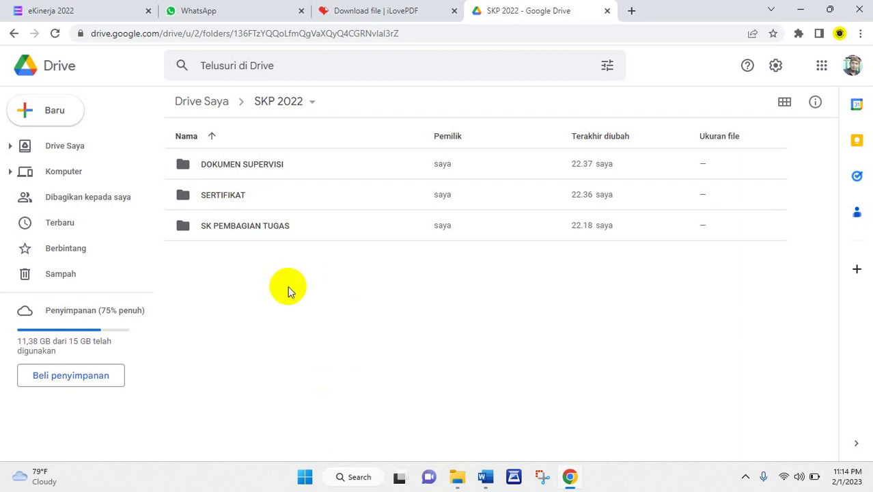
left_click(277, 165)
double_click(277, 165)
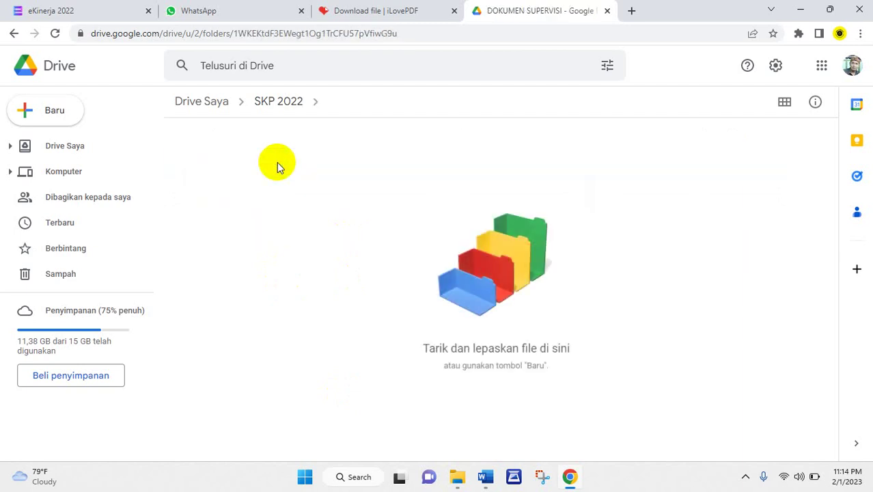
left_click(15, 33)
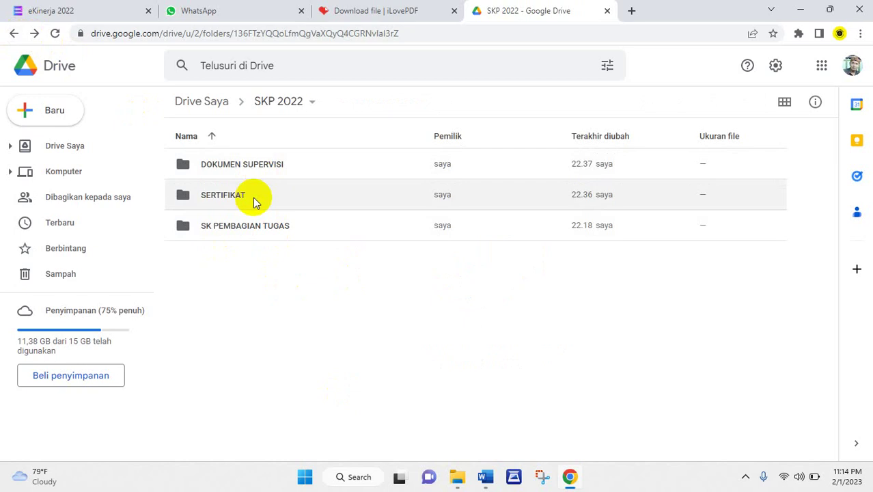
- Check the contents of the SERTIFIKAT and SK PEMBAGIAN TUGAS subfolders and return to the SKP 2022 folder
left_click(253, 198)
double_click(253, 198)
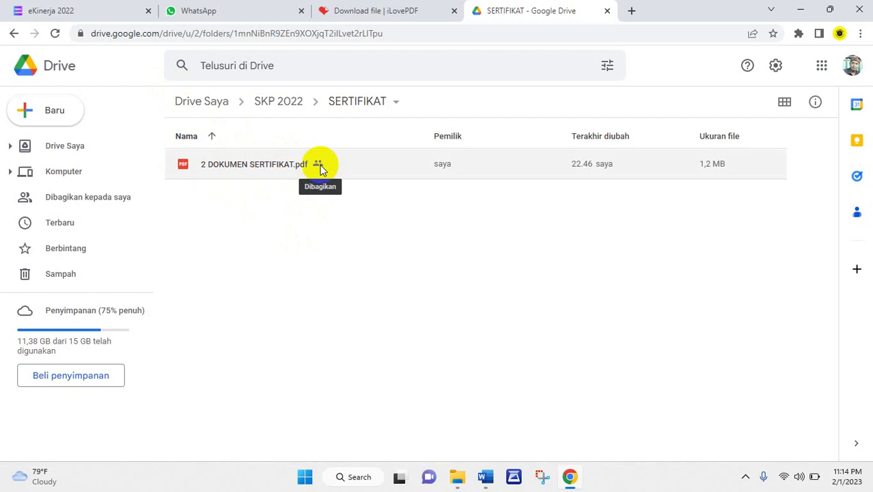
left_click(14, 34)
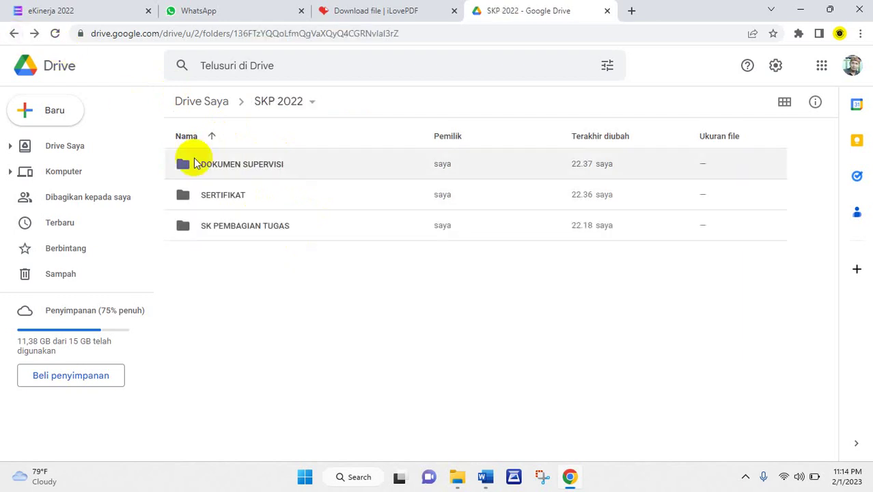
left_click(267, 225)
double_click(268, 224)
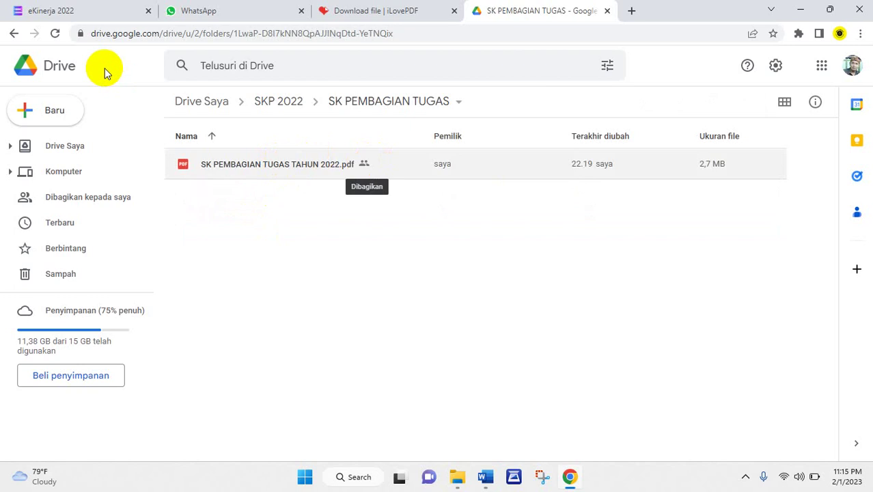
left_click(13, 35)
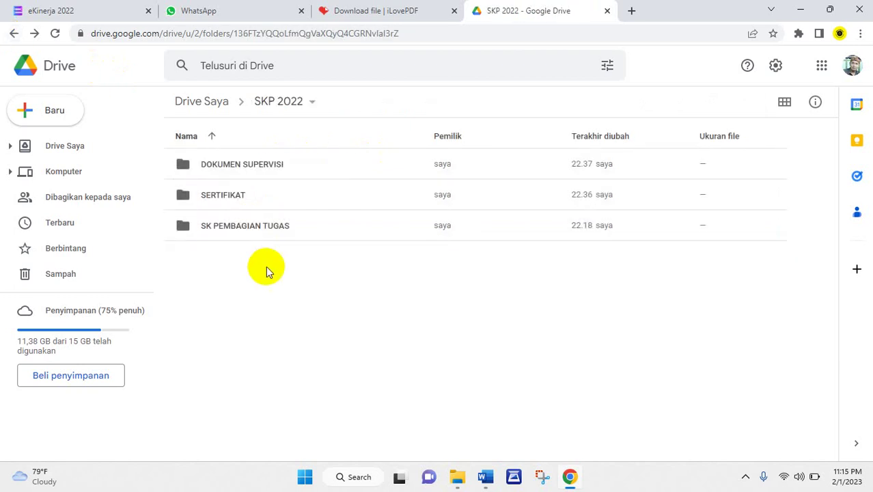
- Switch to e-Kinerja and look through the evidence already attached to the final-period performance rows
left_click(86, 12)
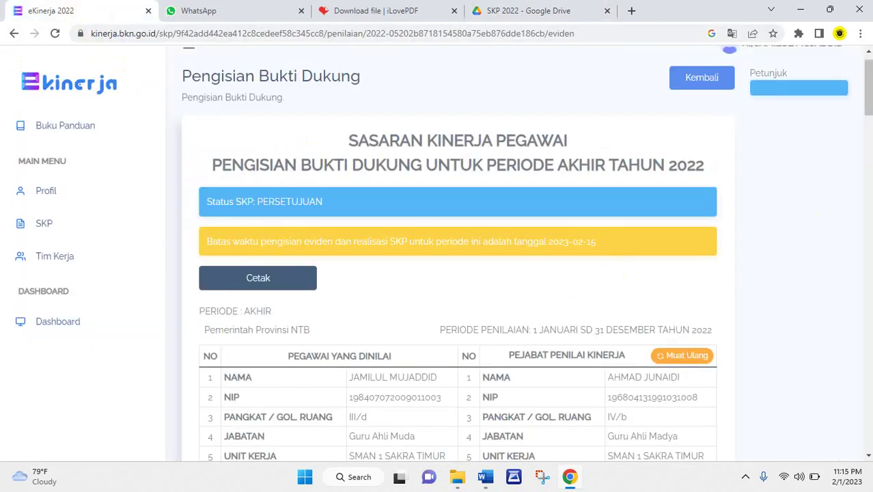
left_click_drag(868, 101, 869, 244)
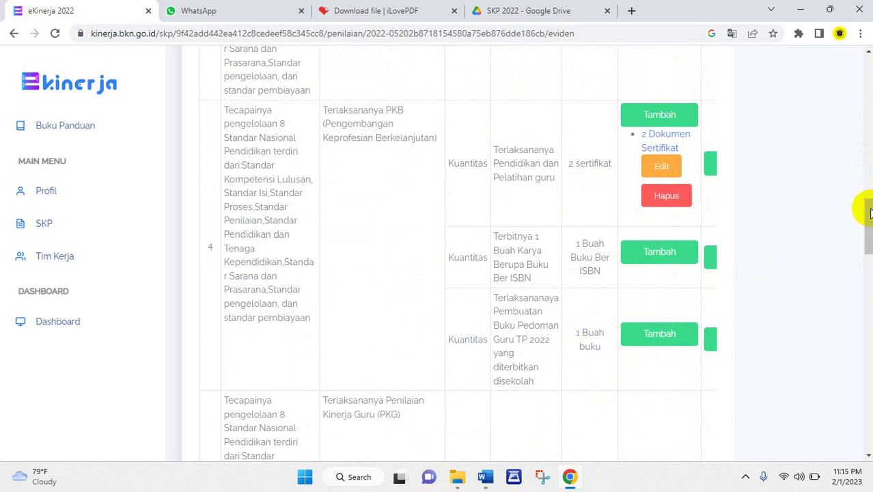
left_click_drag(869, 225, 864, 167)
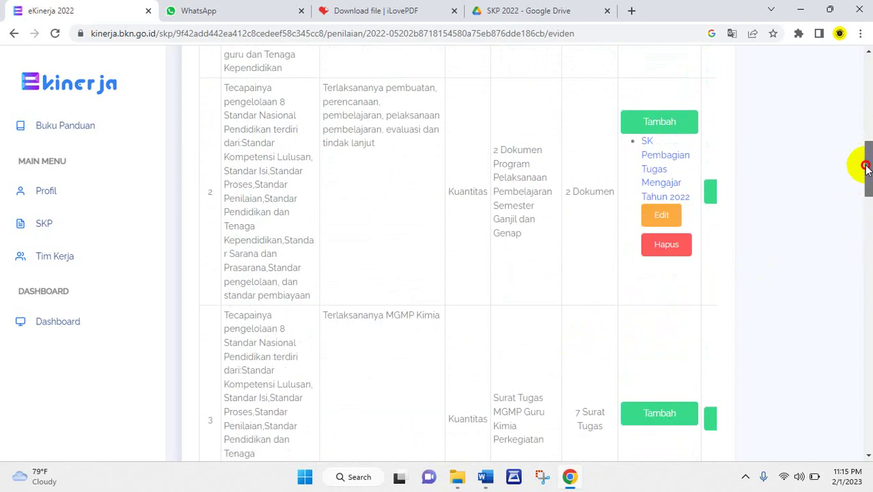
- Leave the merged PDF download page in iLovePDF and close that browser tab
left_click(418, 8)
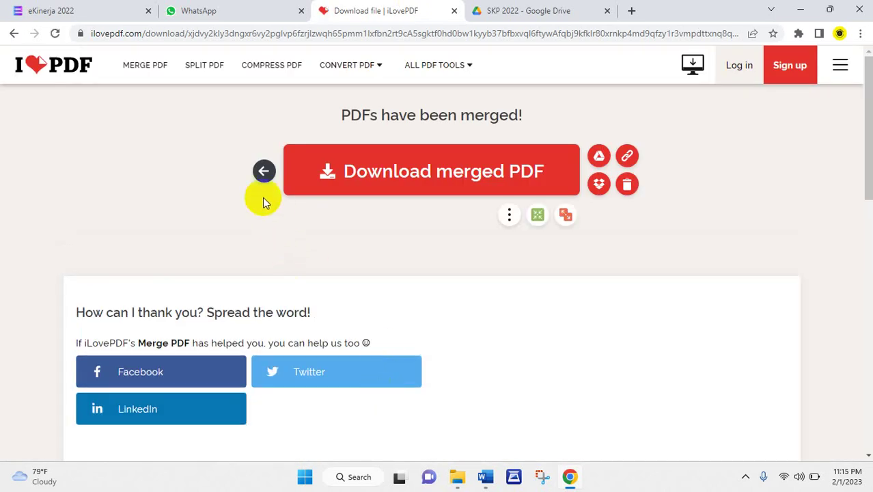
left_click(263, 171)
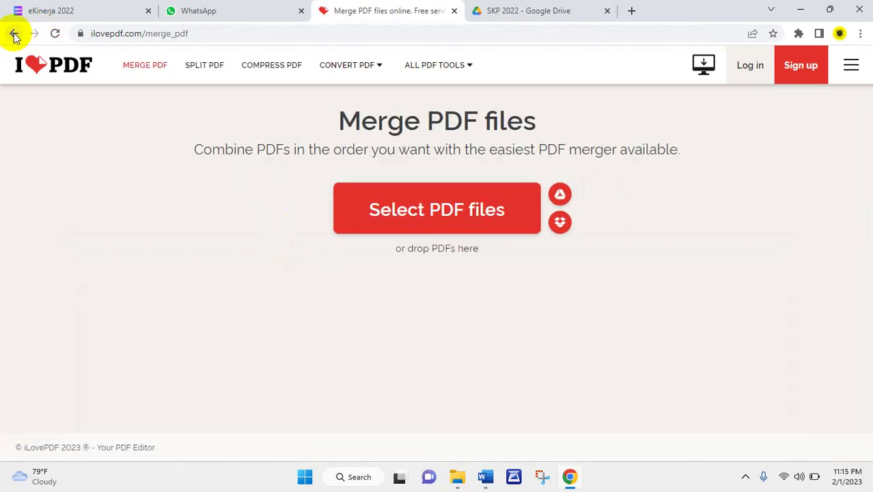
left_click(14, 33)
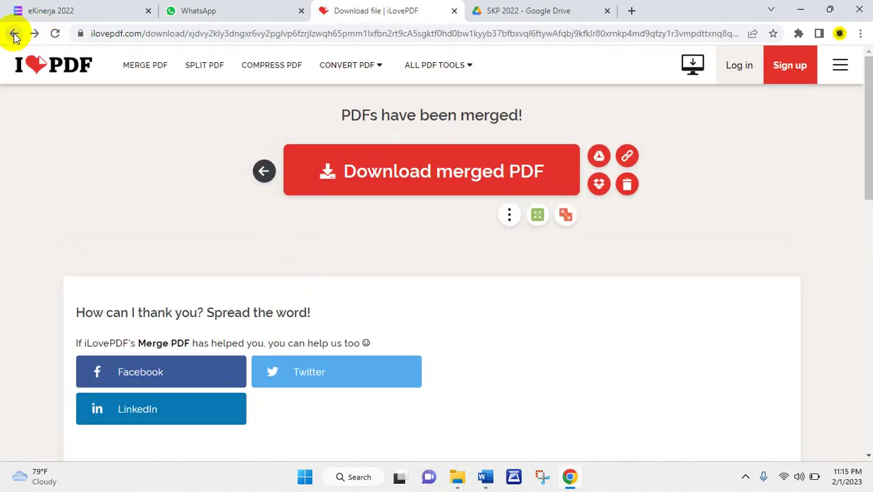
left_click(13, 34)
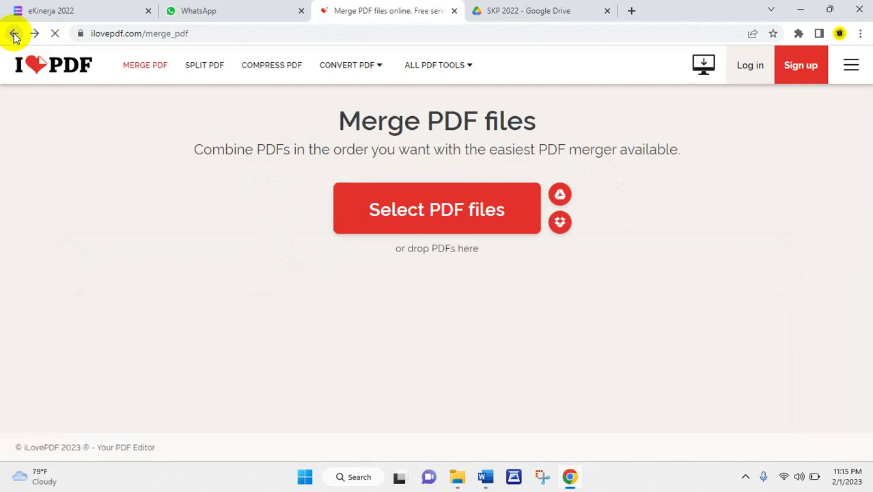
left_click(453, 12)
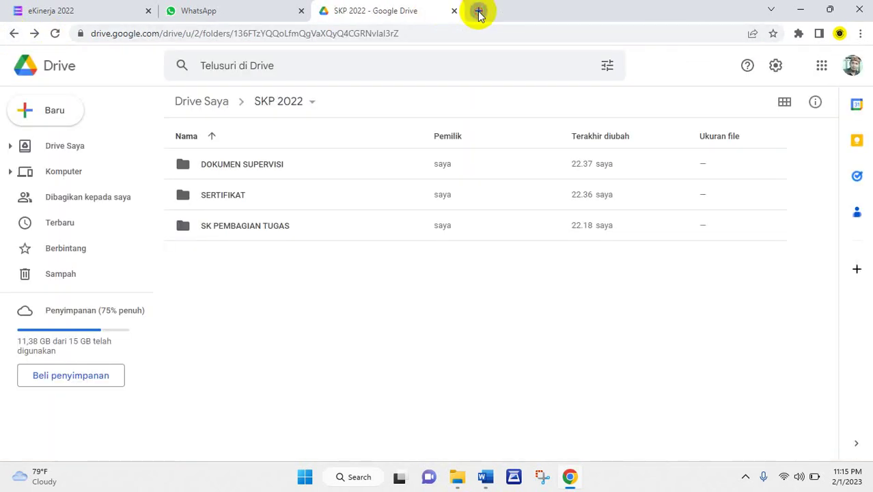
- Search Google for "ilovepdf" in a new browser tab and open the iLovePDF home page
left_click(479, 11)
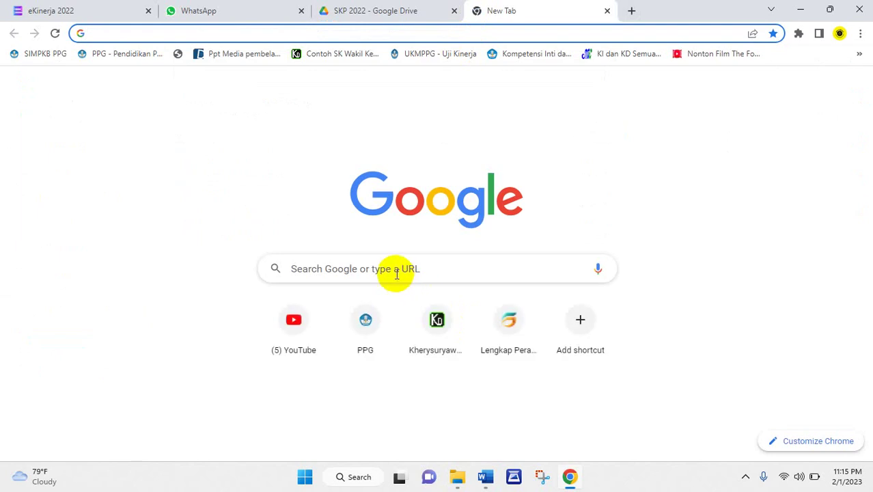
left_click(396, 274)
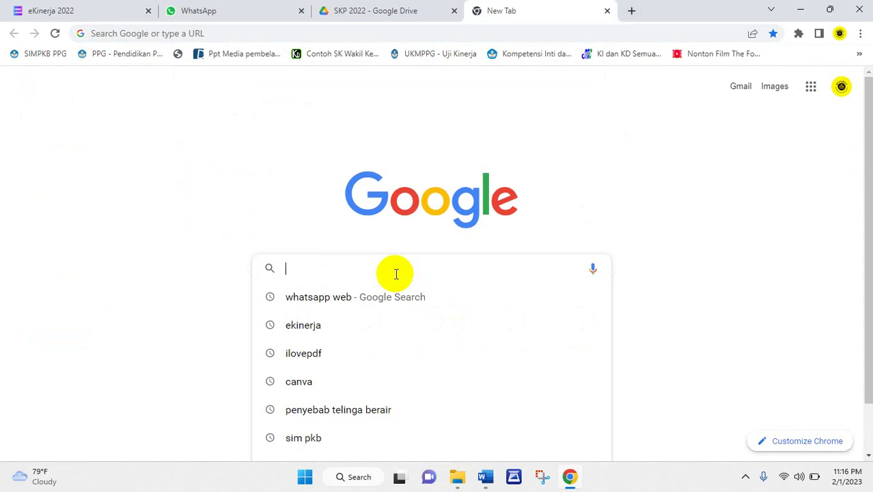
type("ilo")
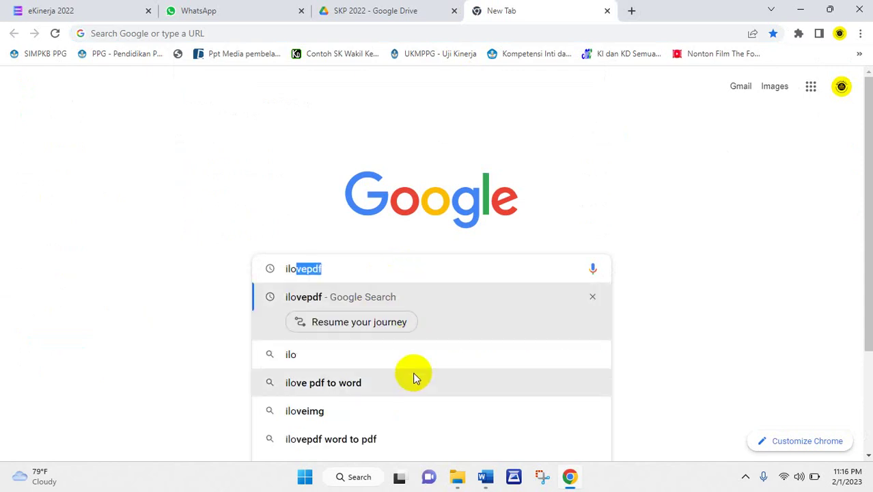
left_click(362, 298)
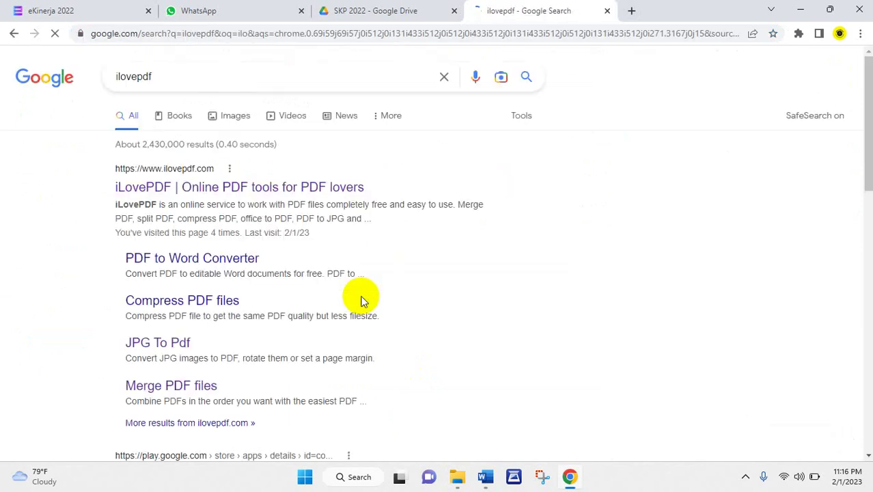
left_click(291, 189)
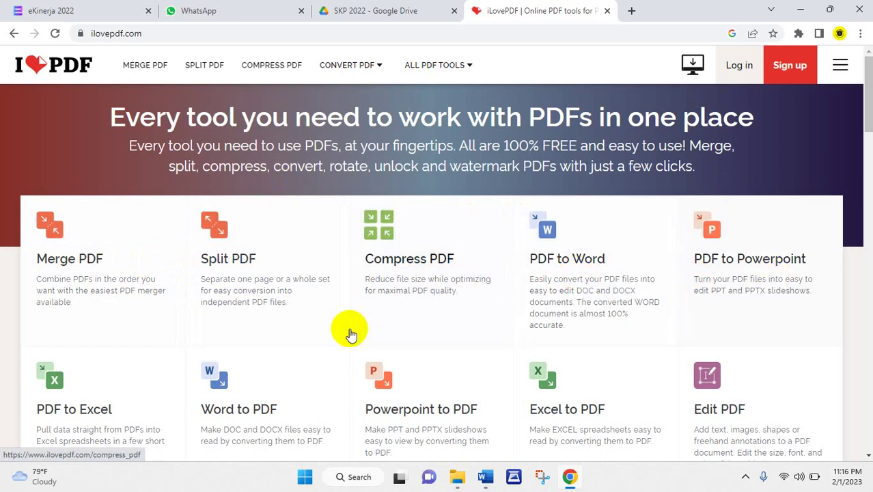
mouse_move(868, 106)
left_mouse_down()
mouse_move(870, 134)
mouse_move(871, 97)
left_mouse_up()
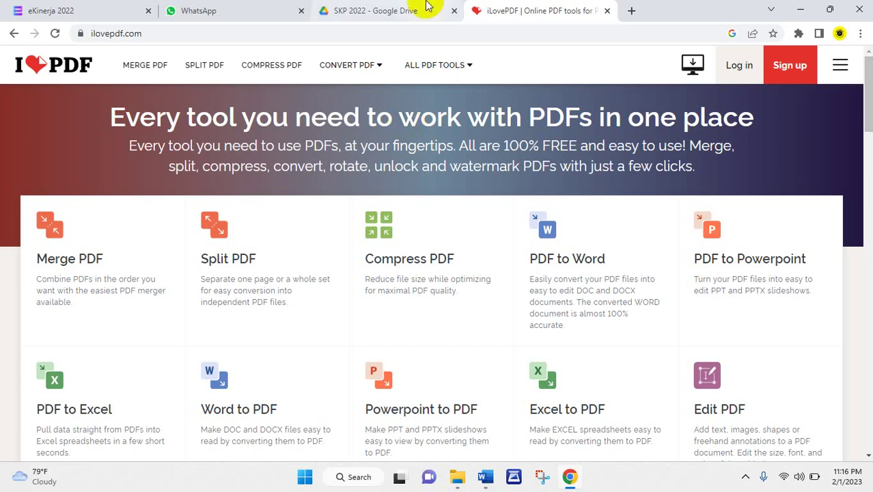
- Review the e-Kinerja evidence rows down to the 2022 Buku Pedoman Guru item and return to iLovePDF
left_click(77, 7)
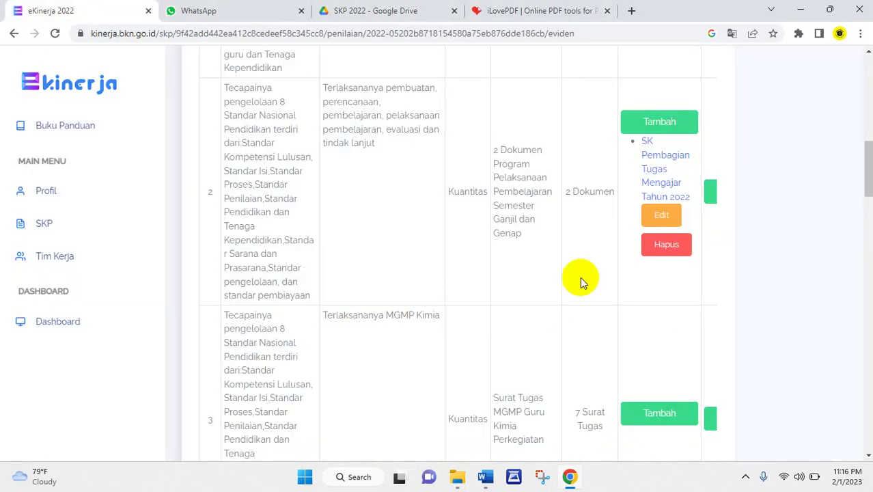
mouse_move(870, 177)
left_mouse_down()
mouse_move(869, 190)
mouse_move(870, 173)
left_mouse_up()
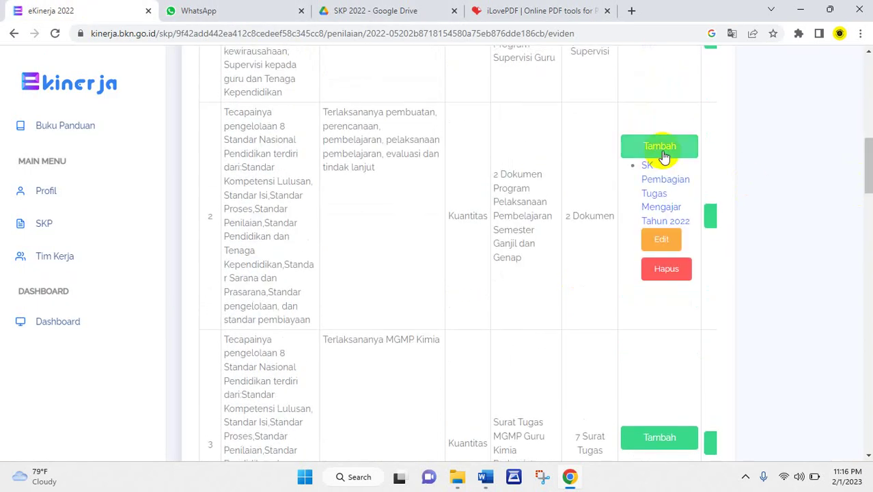
left_click_drag(869, 177, 868, 226)
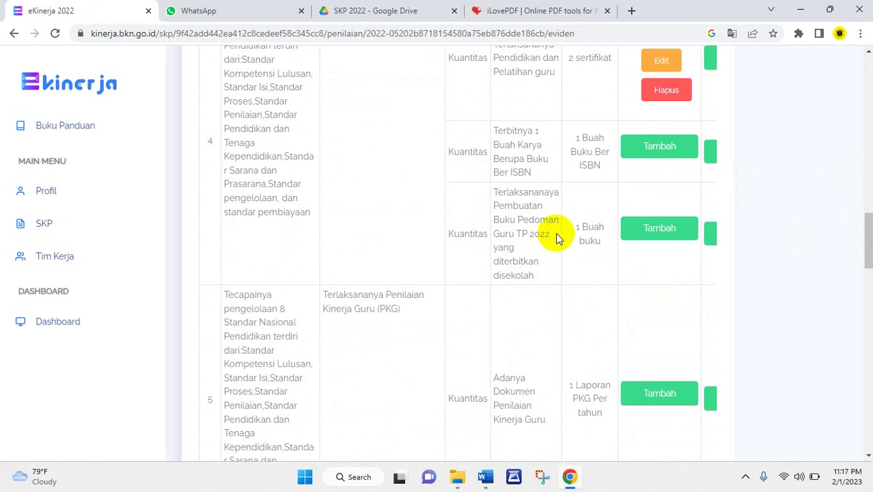
left_click(489, 12)
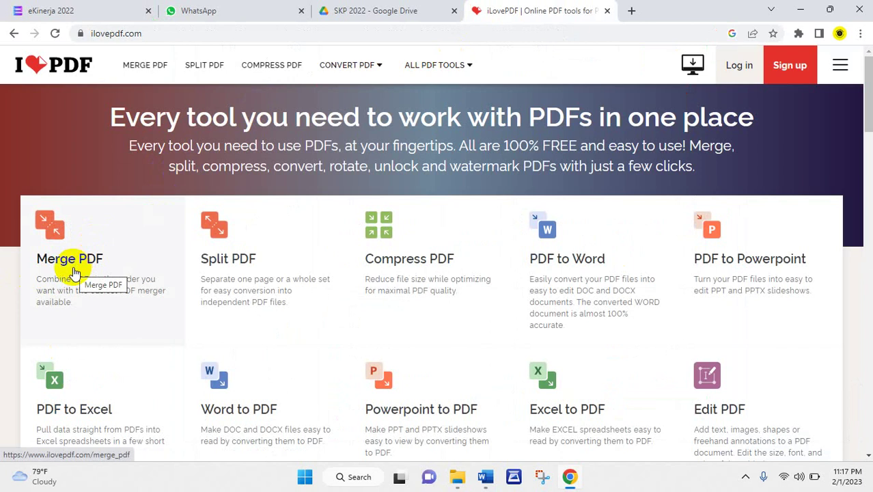
- Switch to File Explorer, open the PDF subfolder of Pedoman Guru 2021 2022, view COVER.pdf and close it
left_click(457, 478)
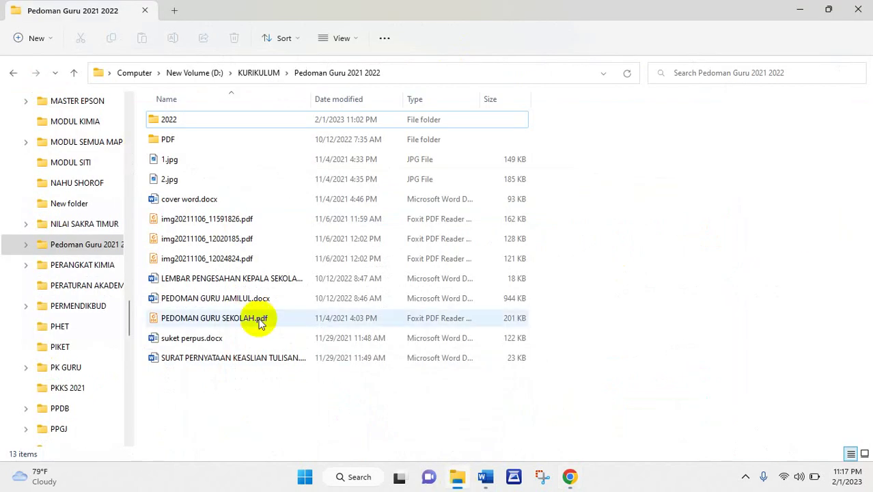
left_click(187, 142)
double_click(187, 141)
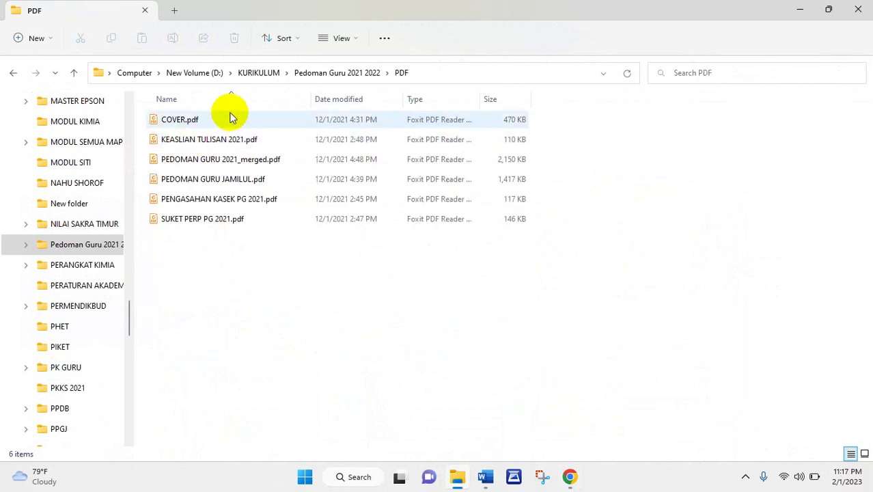
left_click(214, 120)
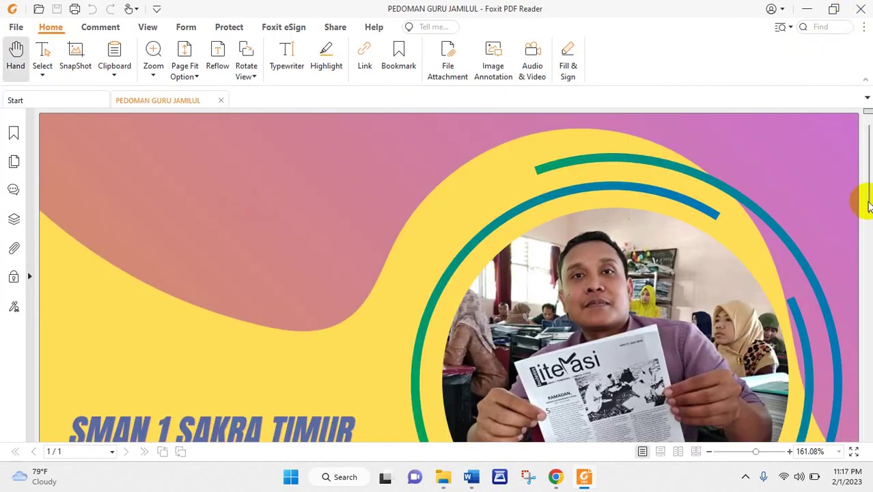
left_click_drag(869, 202, 869, 386)
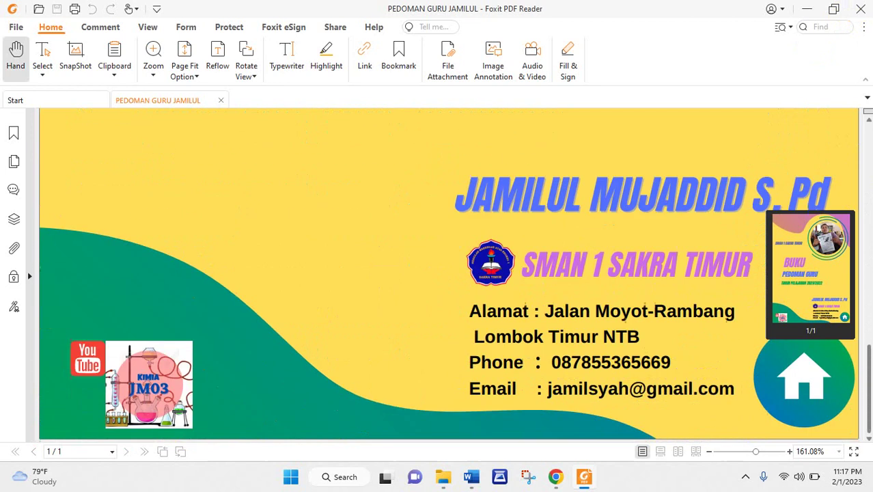
left_click(860, 15)
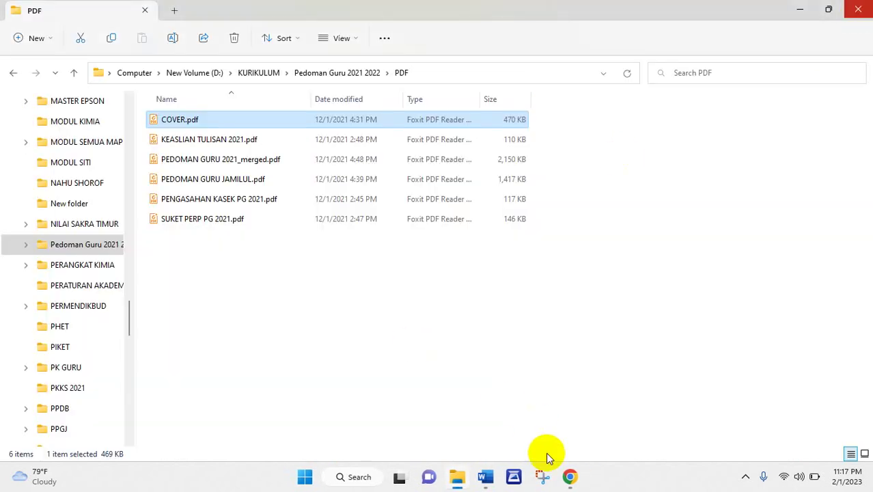
- Switch back to iLovePDF, open the Merge PDF tool and start selecting PDF files
left_click(580, 476)
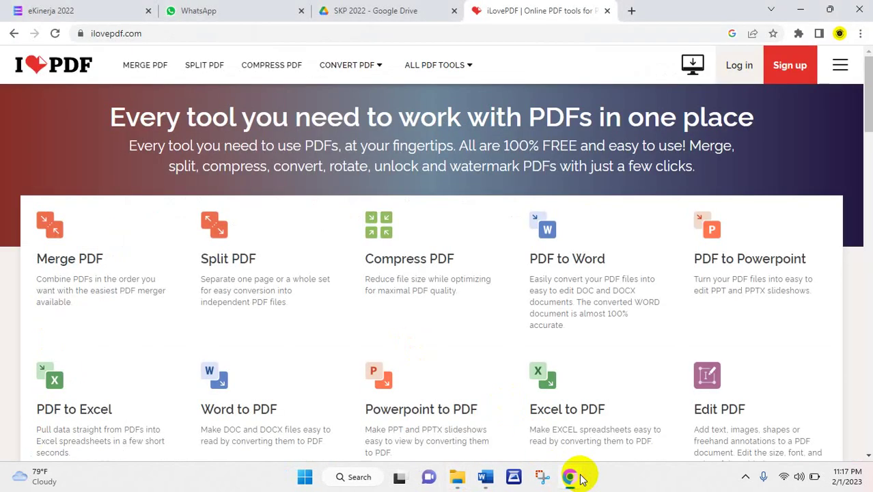
left_click(56, 269)
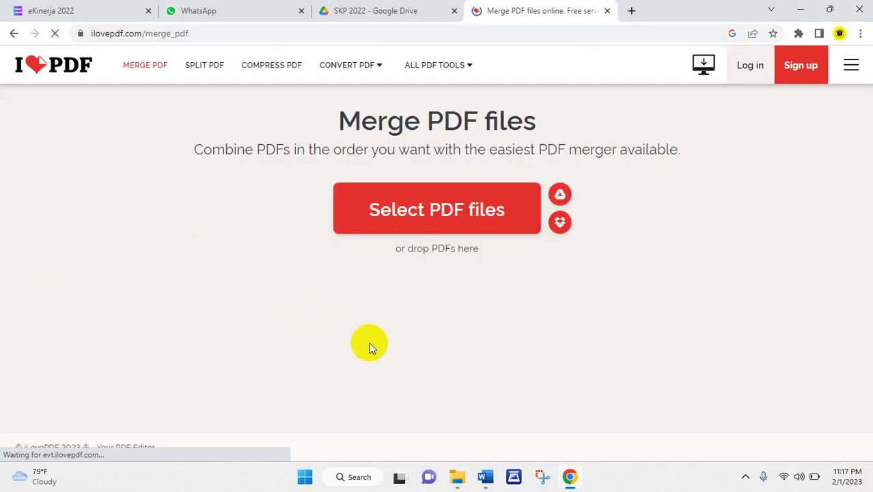
left_click(438, 228)
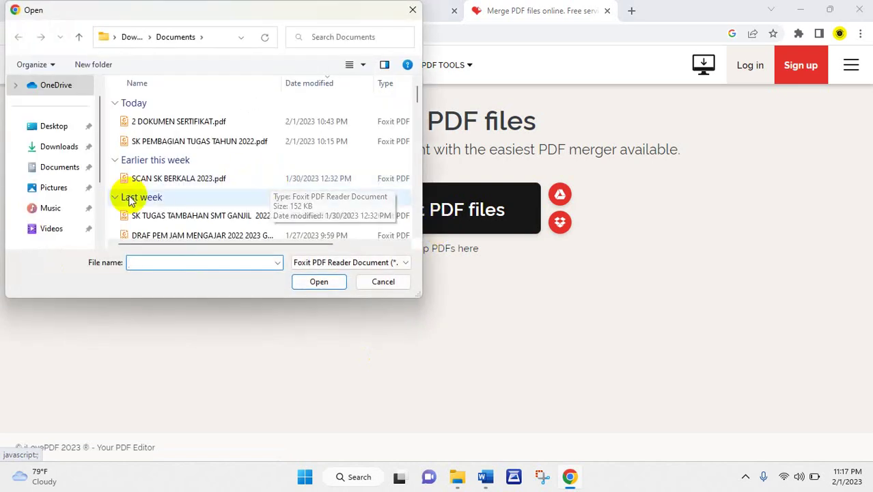
- Browse to the PDF subfolder of KURIKULUM > Pedoman Guru 2021 2022 on New Volume (D:) for the merge files
left_click_drag(97, 170, 97, 224)
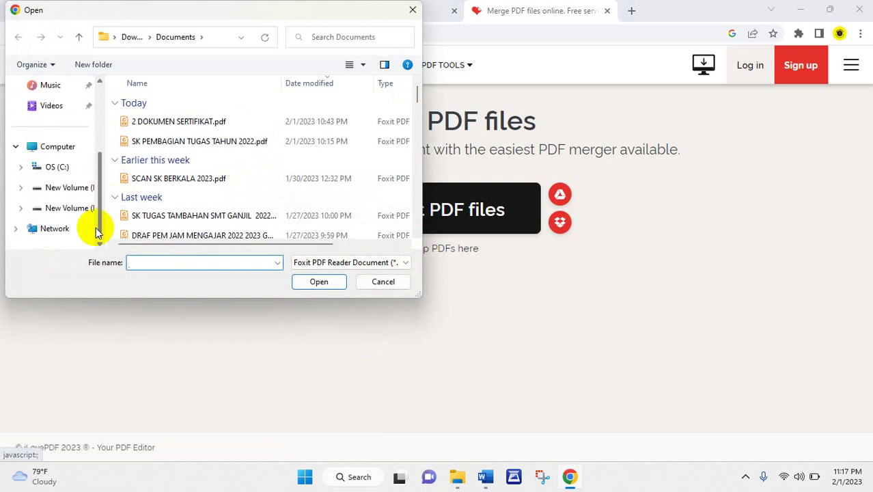
left_click(77, 193)
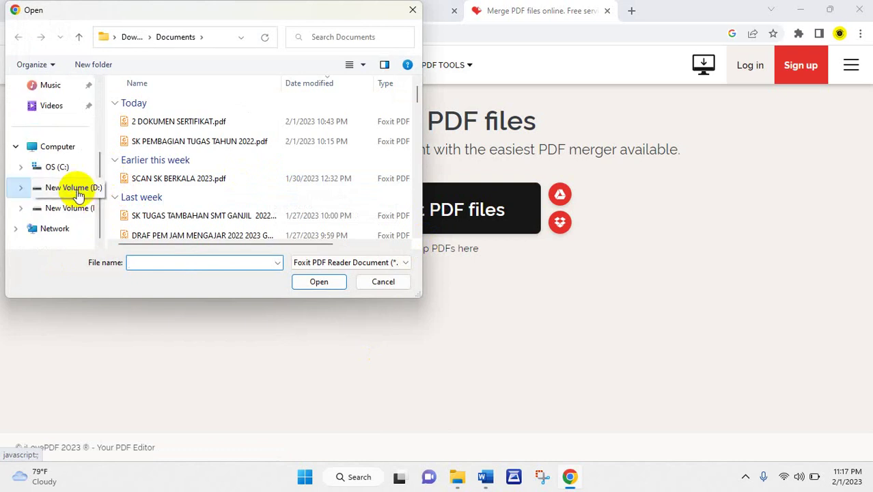
left_click(77, 193)
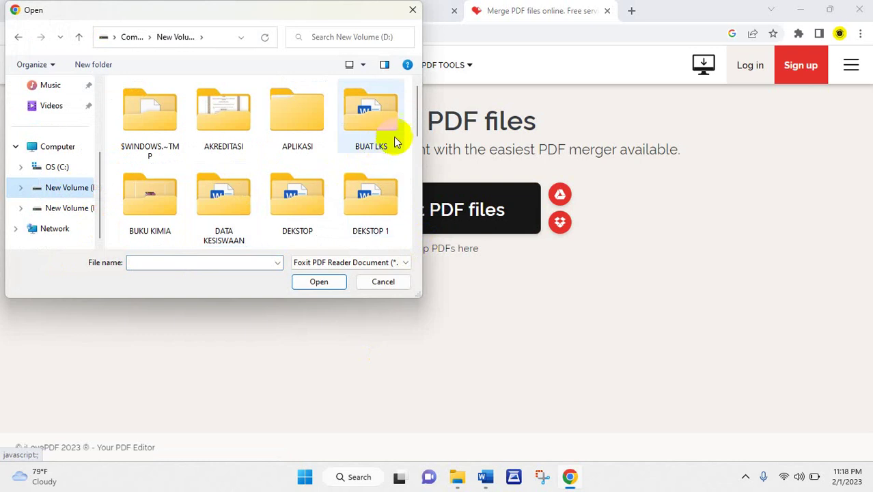
left_click_drag(415, 123, 413, 197)
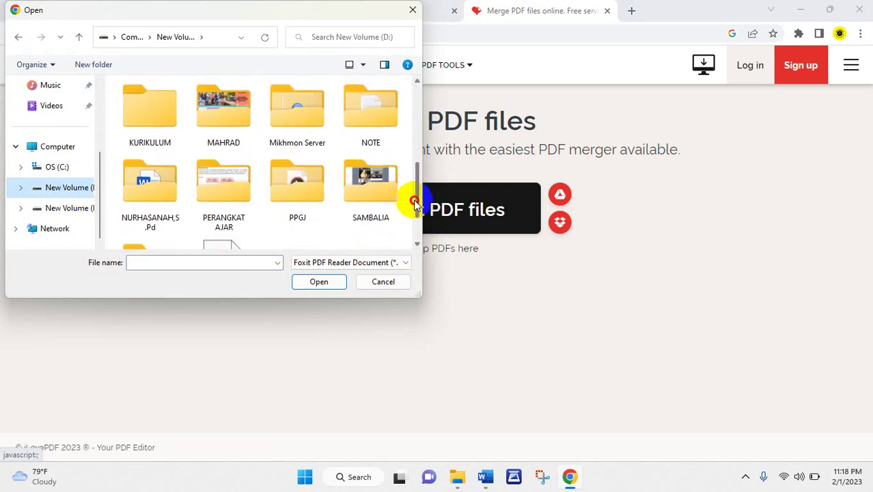
double_click(170, 137)
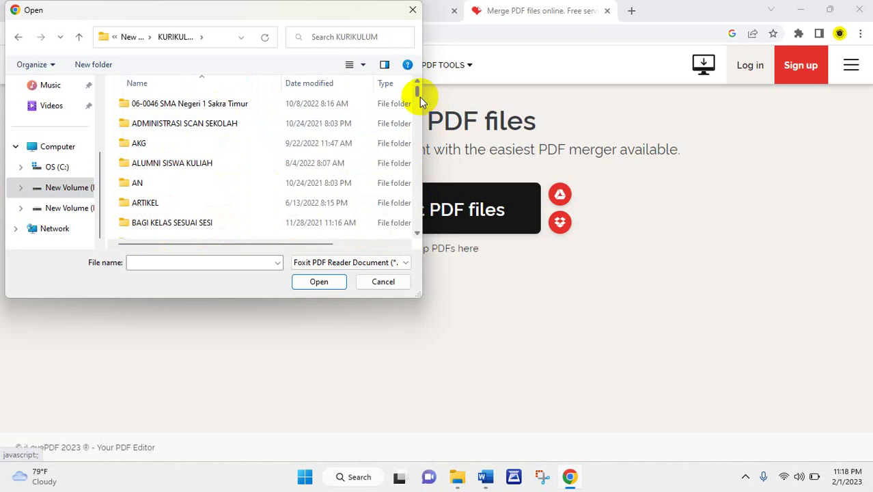
left_click_drag(417, 95, 419, 181)
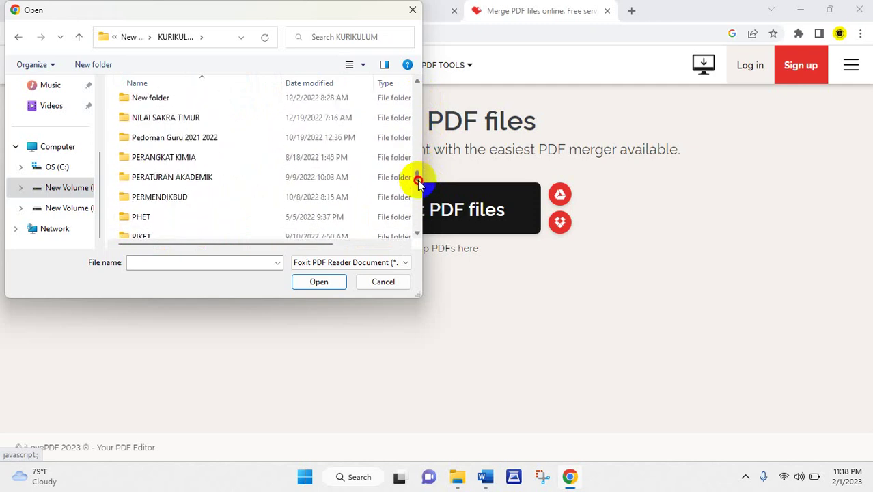
double_click(242, 136)
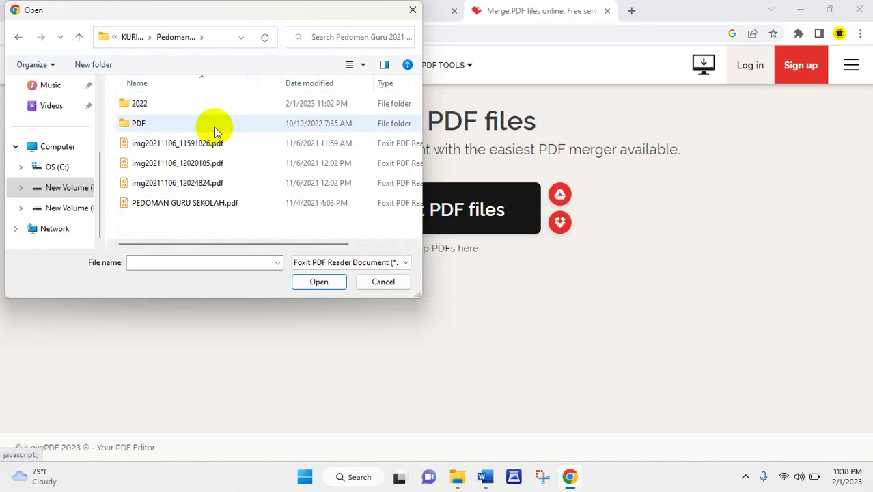
double_click(214, 127)
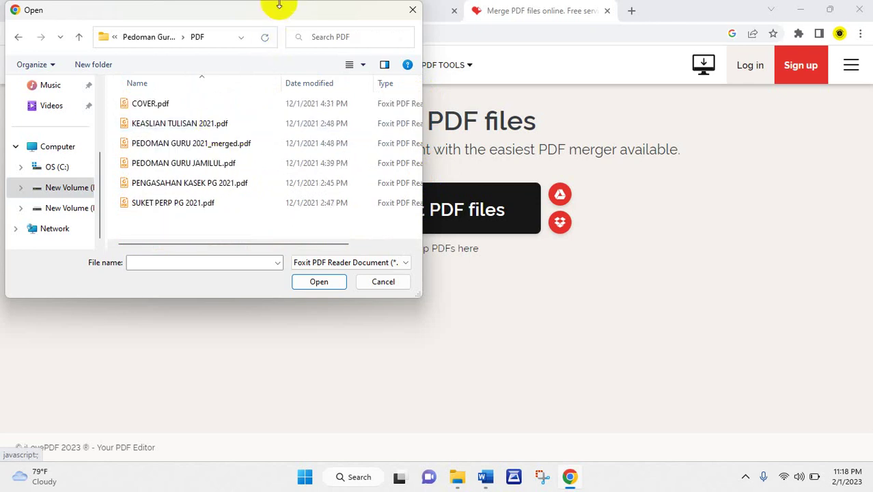
left_click_drag(276, 21, 268, 291)
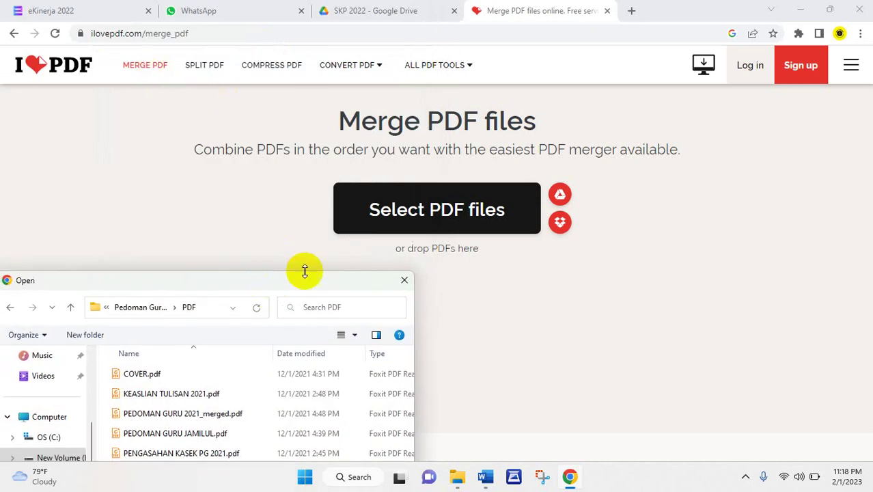
left_click_drag(302, 285, 331, 35)
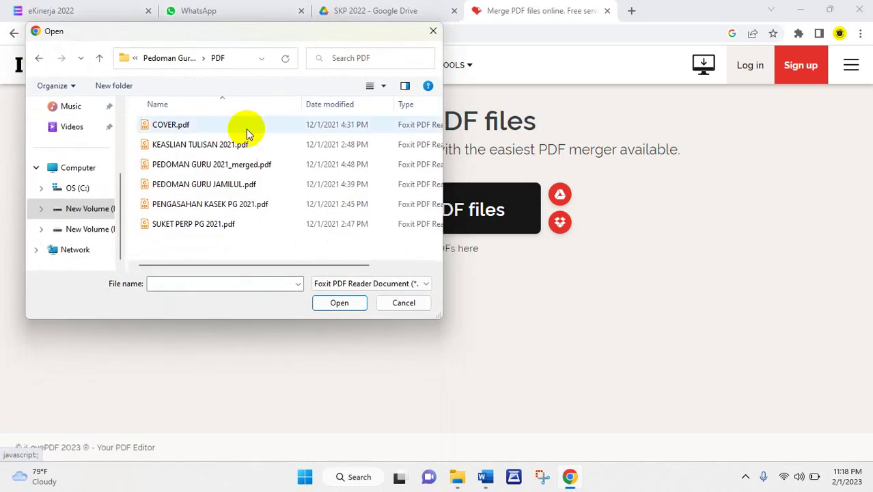
left_click(246, 129)
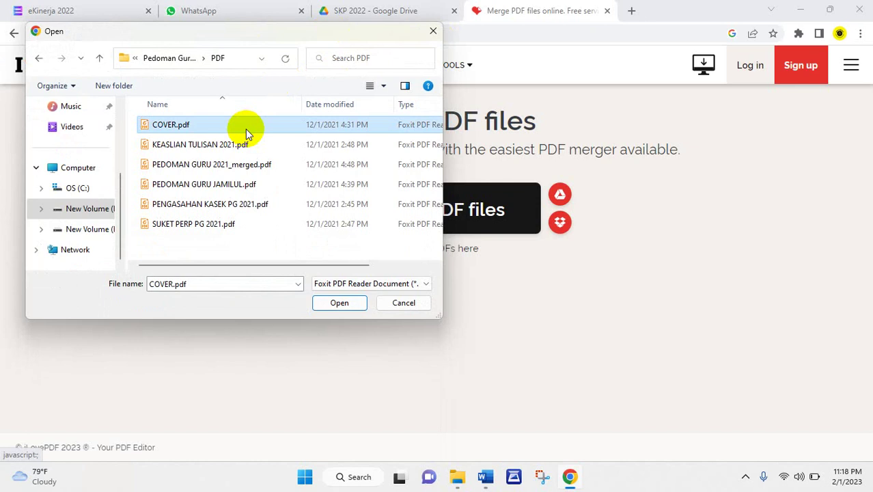
left_click(225, 224, "shift")
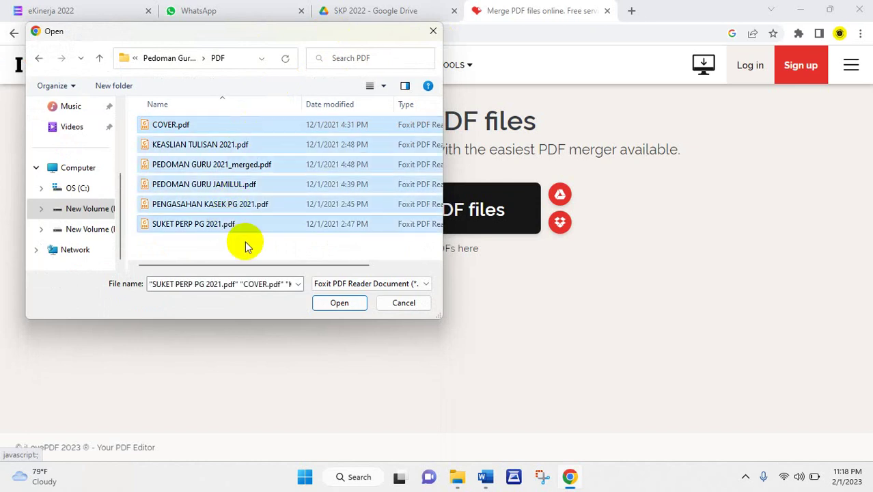
left_click(244, 240)
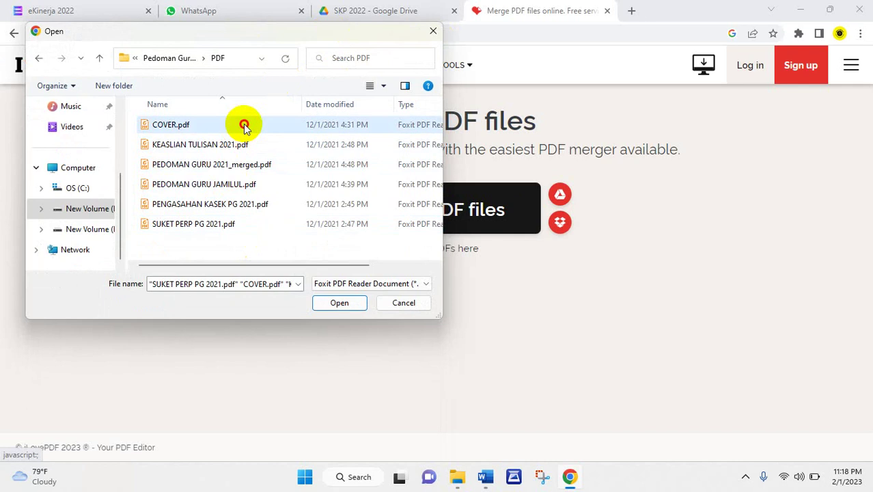
- Add all six PDFs in the folder, from COVER.pdf to SUKET PERP PG 2021.pdf, to the merge
left_click(243, 126)
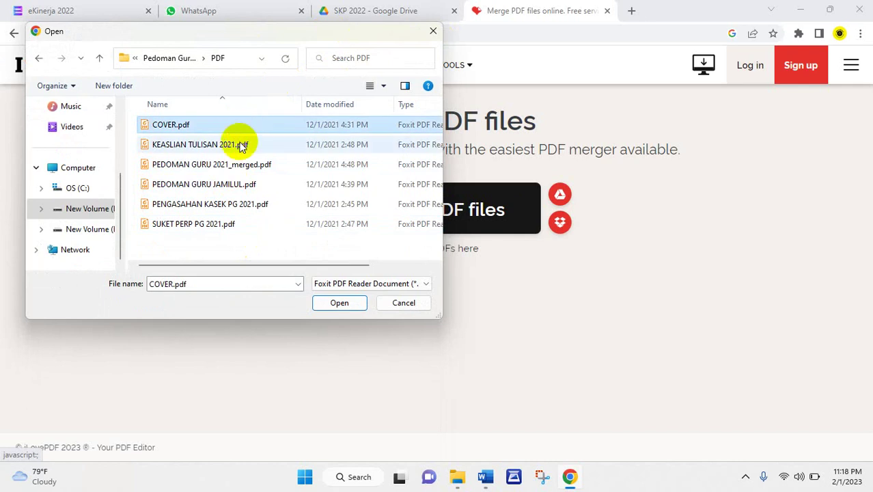
left_click(241, 144, "ctrl")
left_click(241, 162, "ctrl")
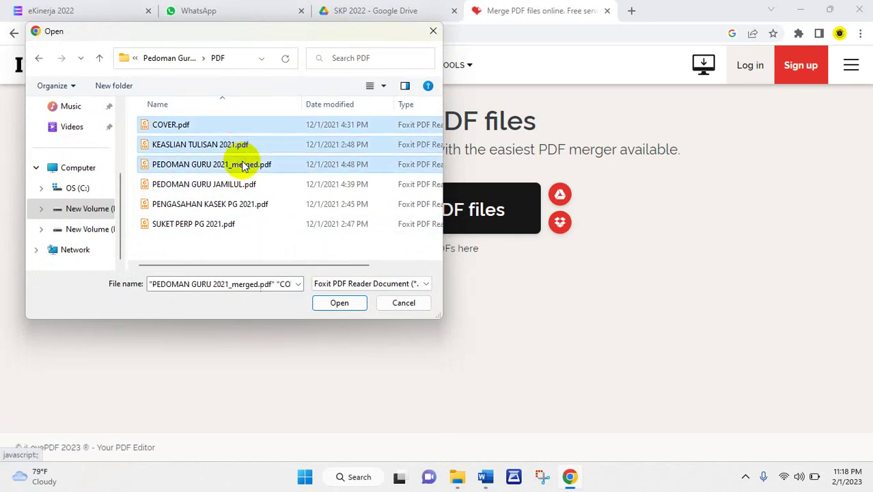
left_click(254, 187, "ctrl")
left_click(259, 203, "ctrl")
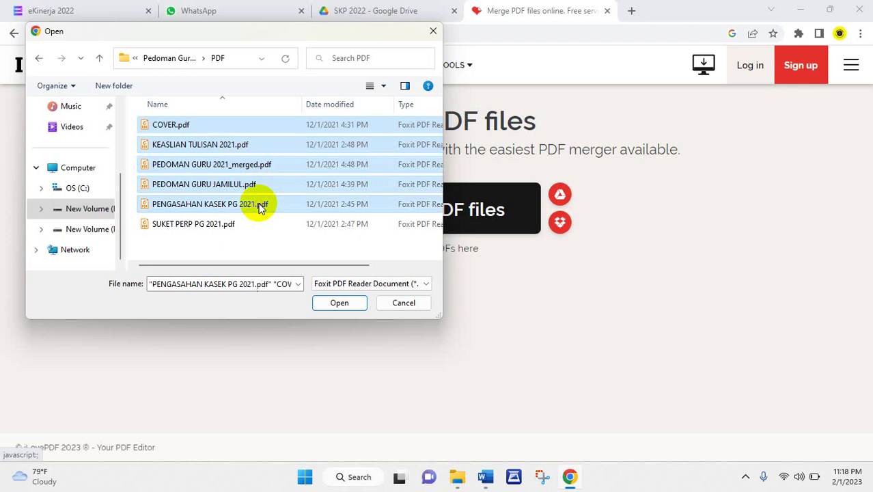
left_click(245, 224, "ctrl")
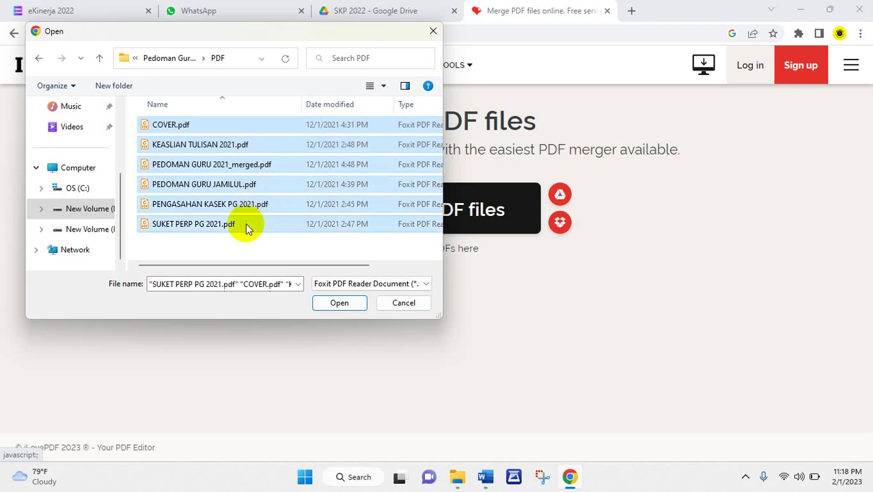
left_click(335, 303)
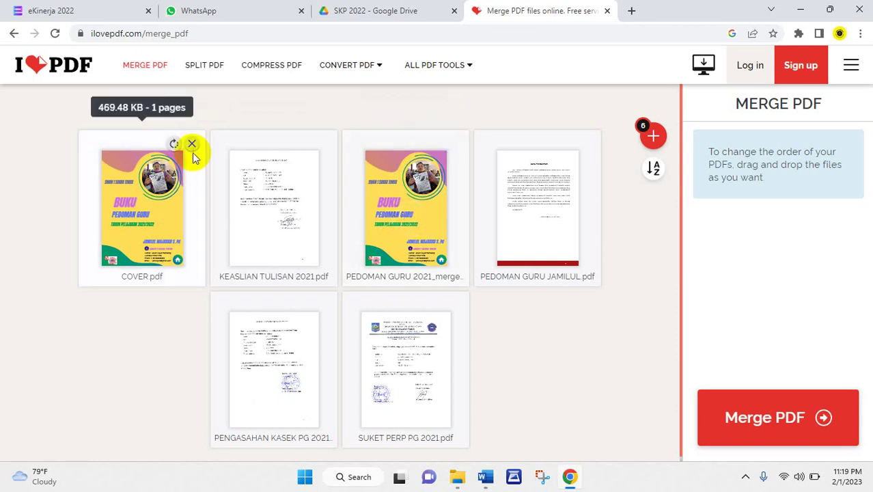
- Remove COVER.pdf from the merge and move PEDOMAN GURU 2021_merged.pdf to the first position
left_click(192, 145)
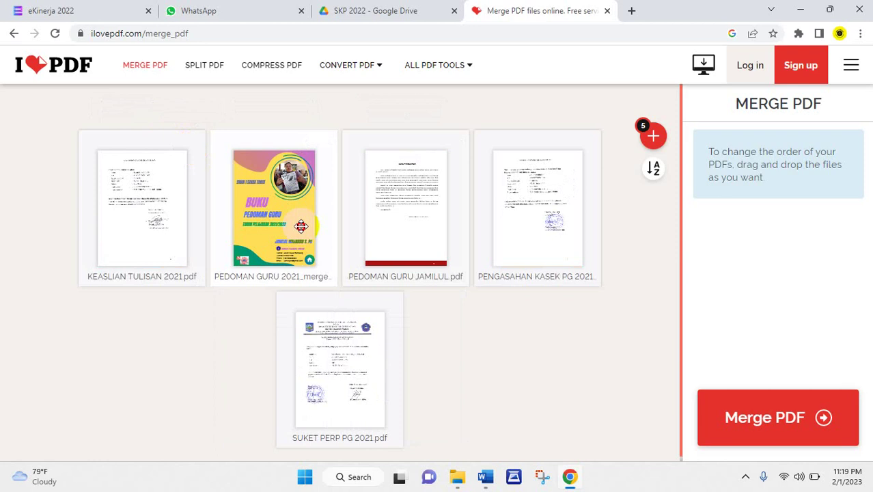
left_click_drag(387, 170, 346, 167)
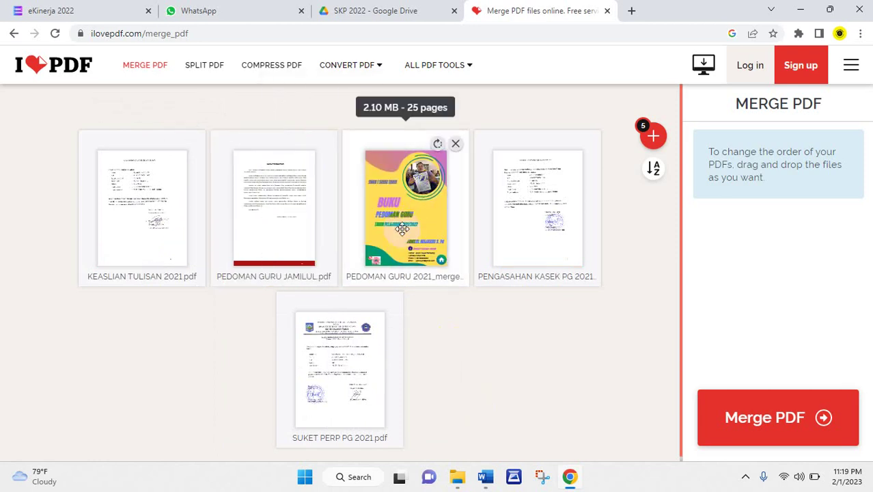
left_click_drag(404, 233, 147, 233)
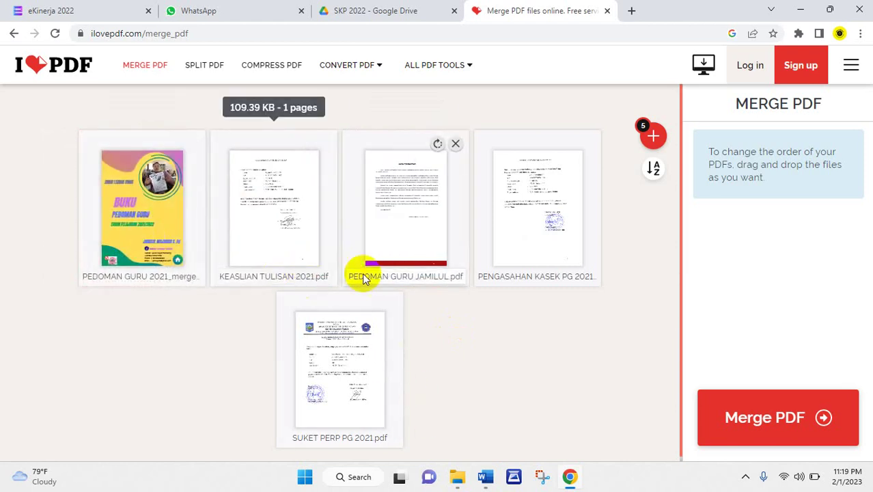
- Move the 21-page Pedoman Guru PDF ahead of KEASLIAN TULISAN 2021.pdf, and remove it from the merge
left_click_drag(429, 261, 273, 255)
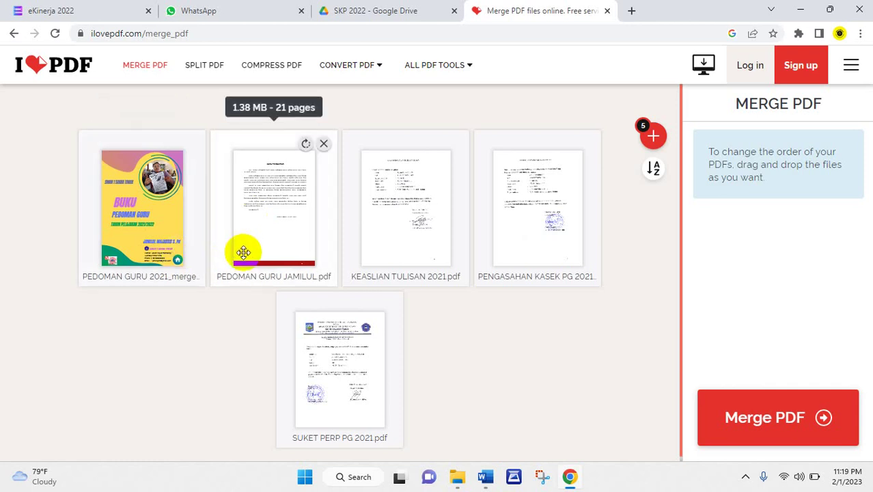
left_click(323, 146)
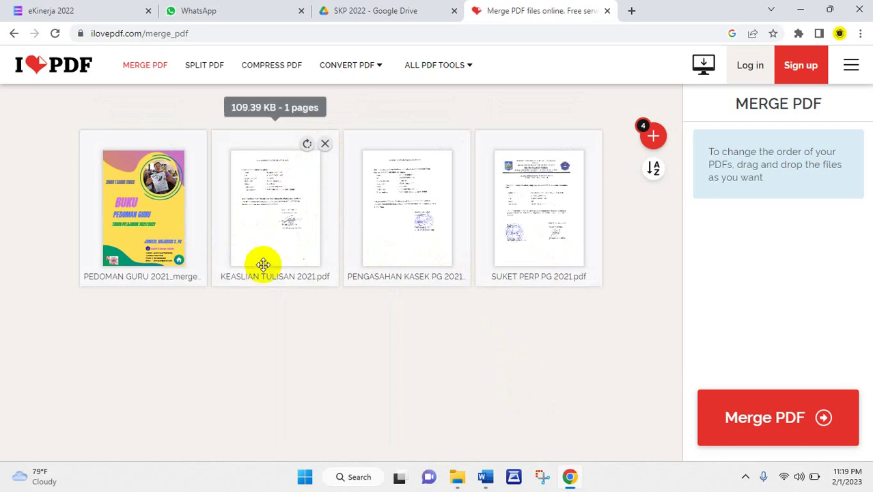
mouse_move(283, 240)
left_mouse_down()
mouse_move(123, 225)
mouse_move(249, 237)
mouse_move(279, 249)
left_mouse_up()
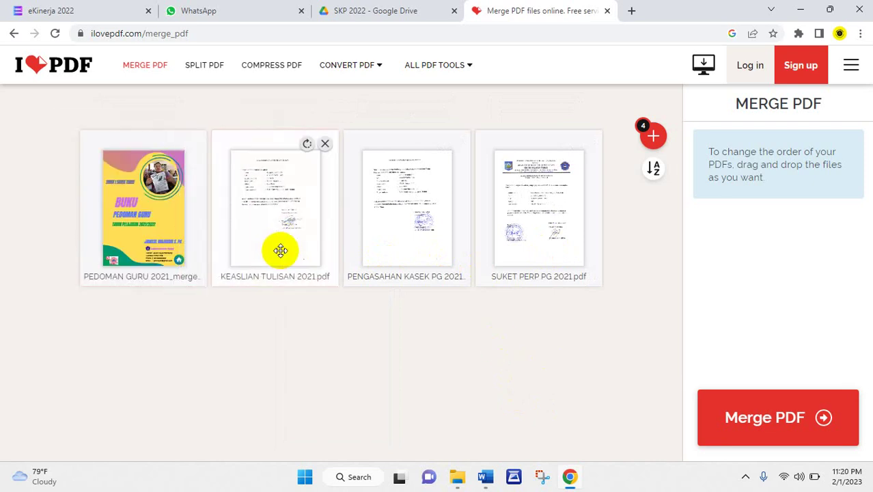
left_click_drag(516, 244, 539, 250)
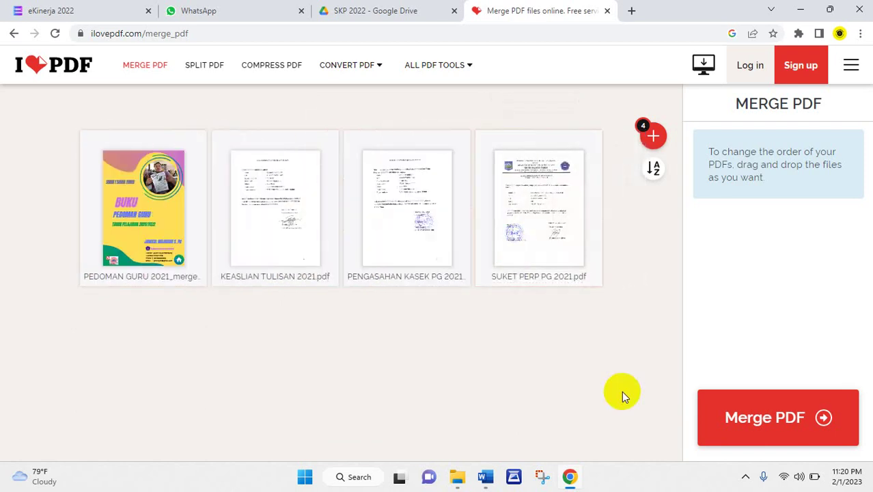
- Merge the remaining PDFs and download the result as ilovepdf_merged_3.pdf to Downloads\Documents
left_click(774, 417)
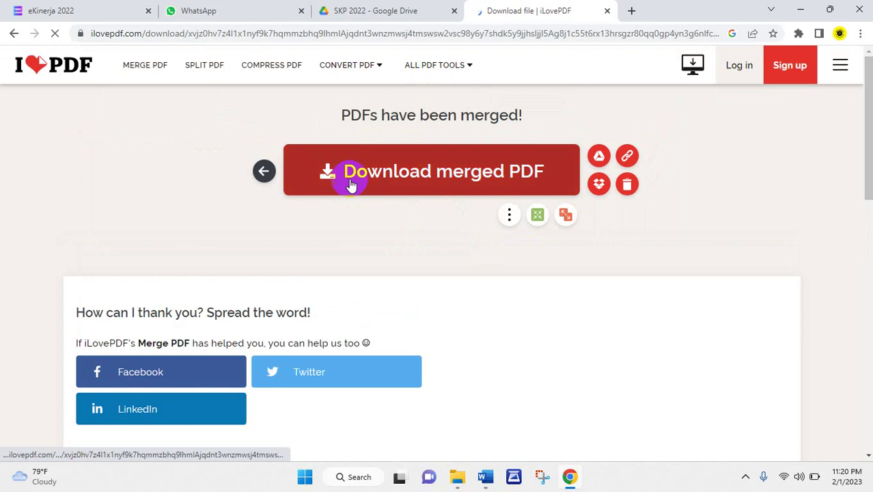
left_click(386, 171)
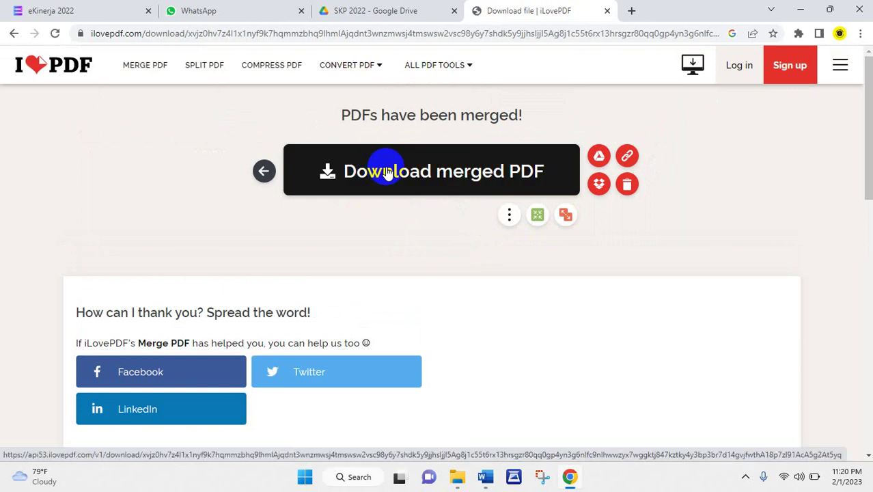
left_click(386, 171)
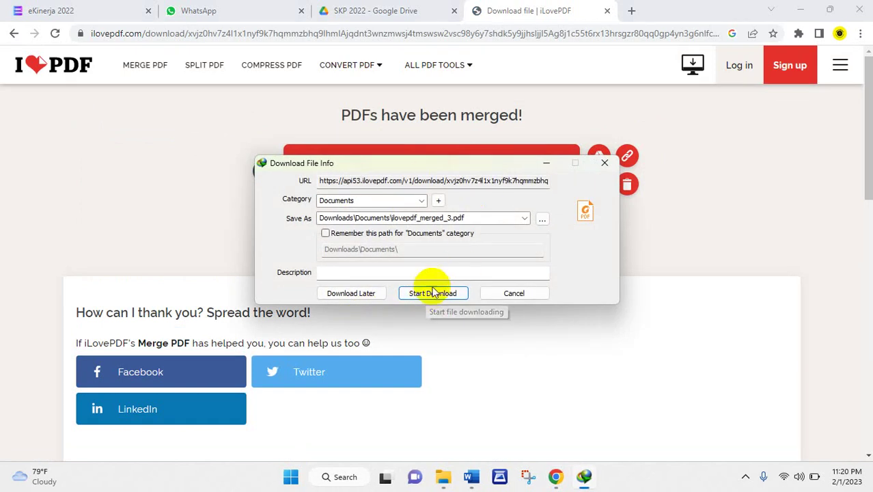
left_click(428, 295)
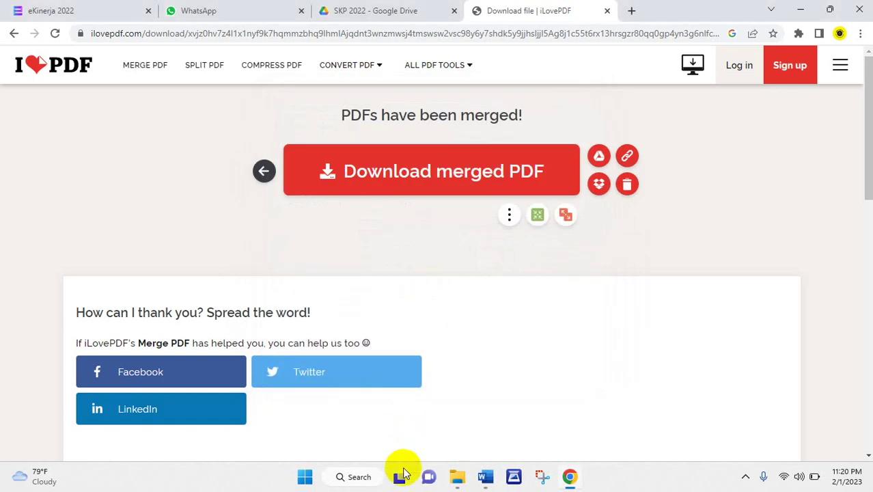
- Switch to File Explorer, go to the Documents folder in Downloads and open ilovepdf_merged_3.pdf in Foxit PDF Reader
left_click(455, 479)
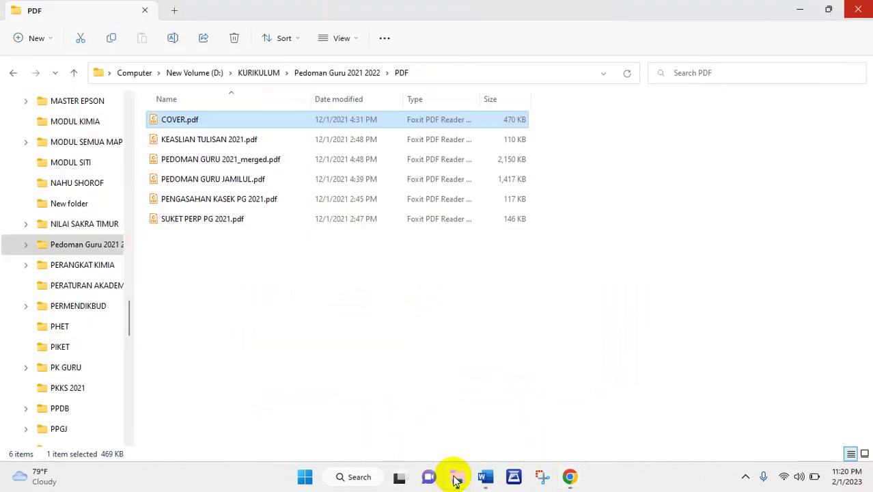
left_click(131, 136)
left_click(130, 137)
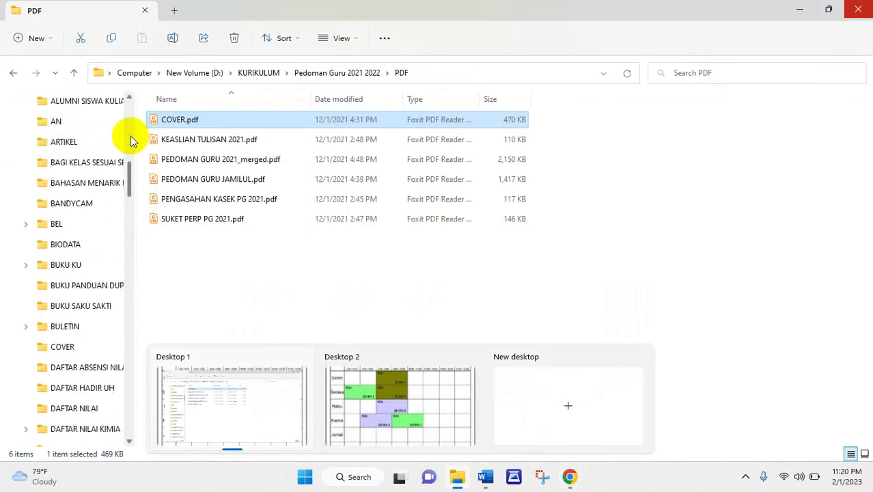
left_click(130, 137)
left_click_drag(131, 136, 130, 78)
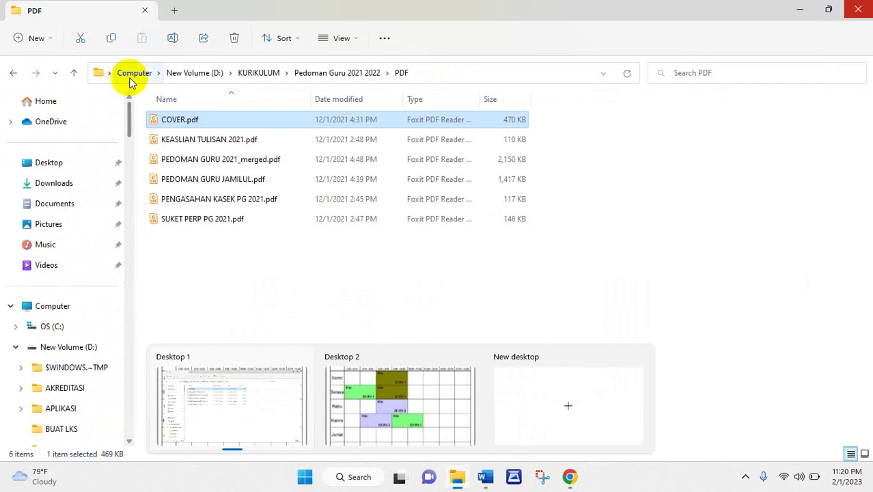
left_click(82, 192)
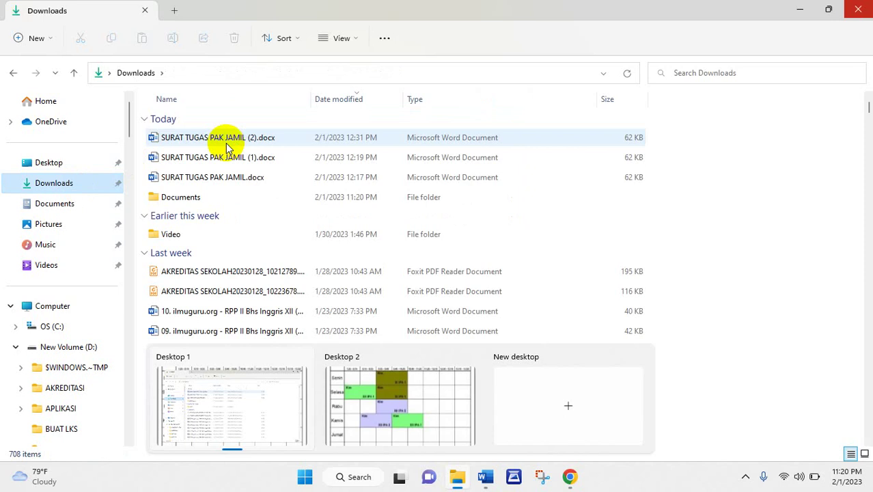
double_click(222, 199)
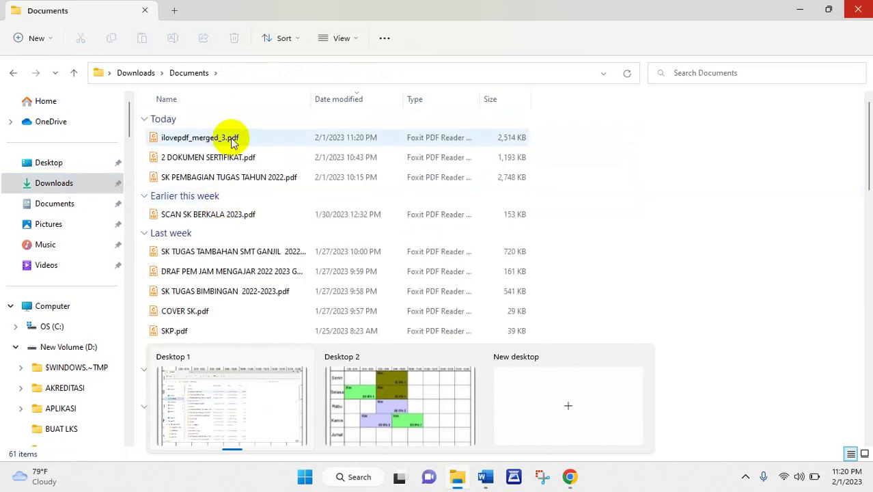
double_click(232, 139)
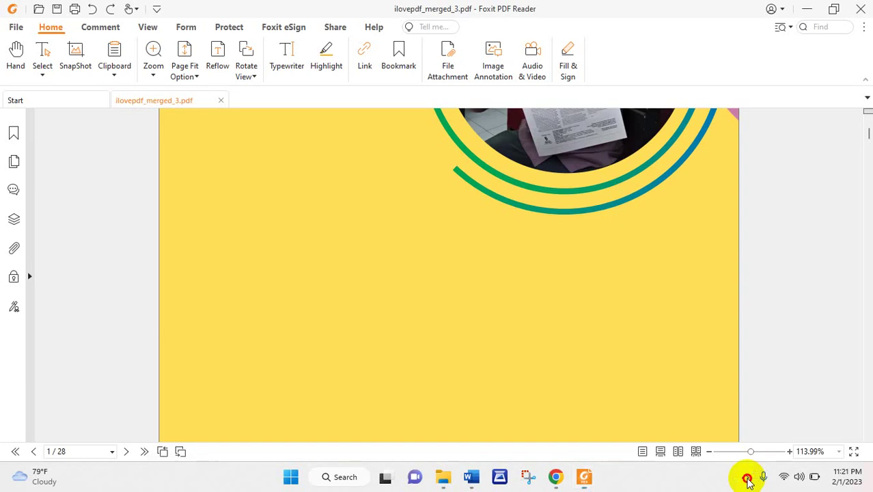
- Review the opening pages of the merged PDF from the cover to BAB I and the DAFTAR ISI, and close the reader
left_click(746, 479)
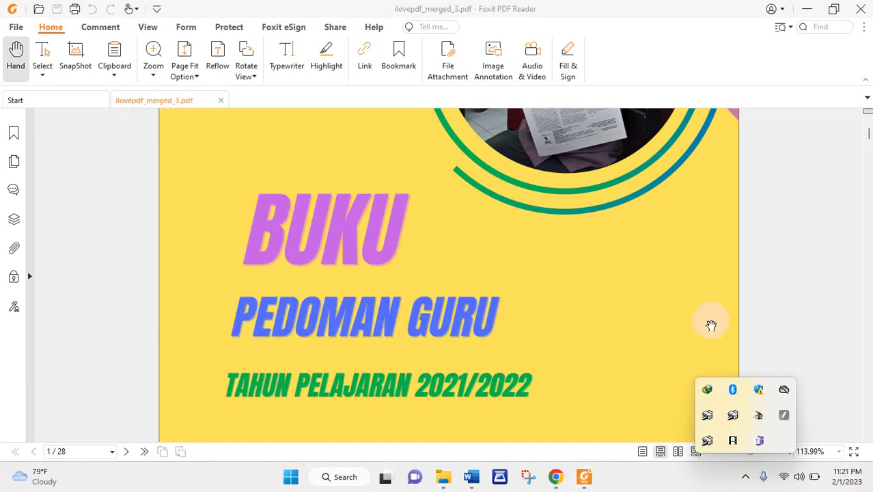
left_click(825, 235)
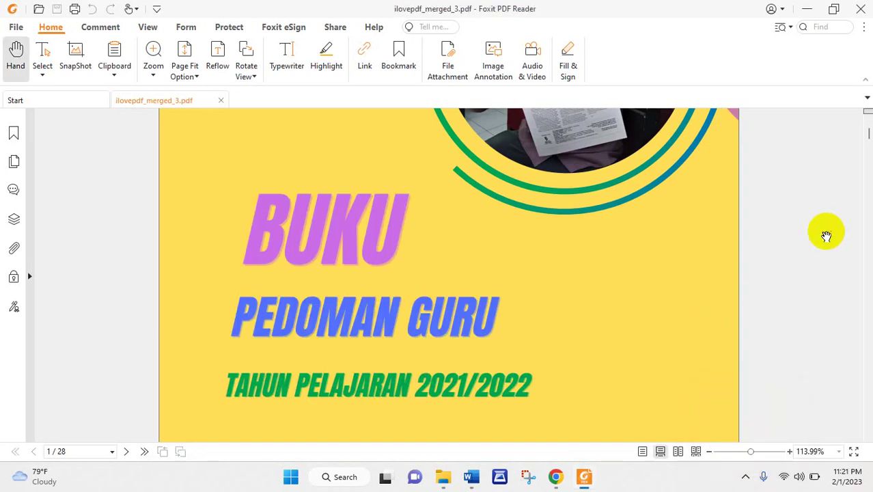
left_click(868, 117)
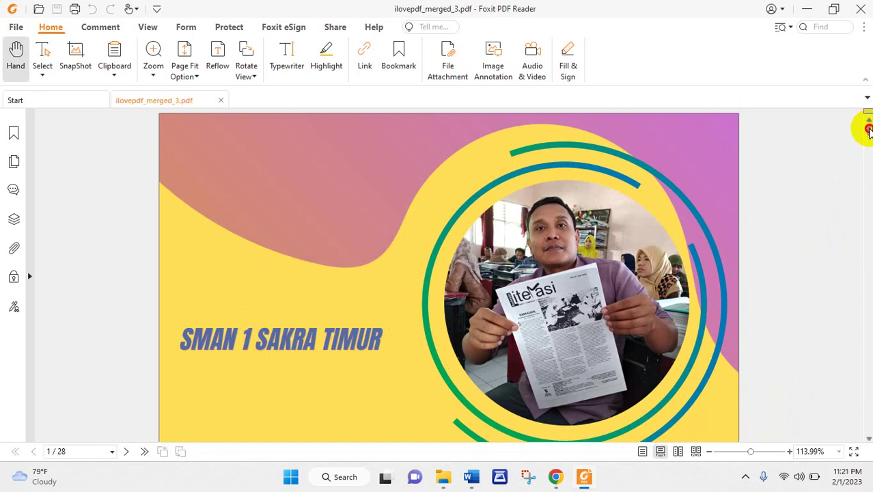
left_click_drag(870, 132, 868, 148)
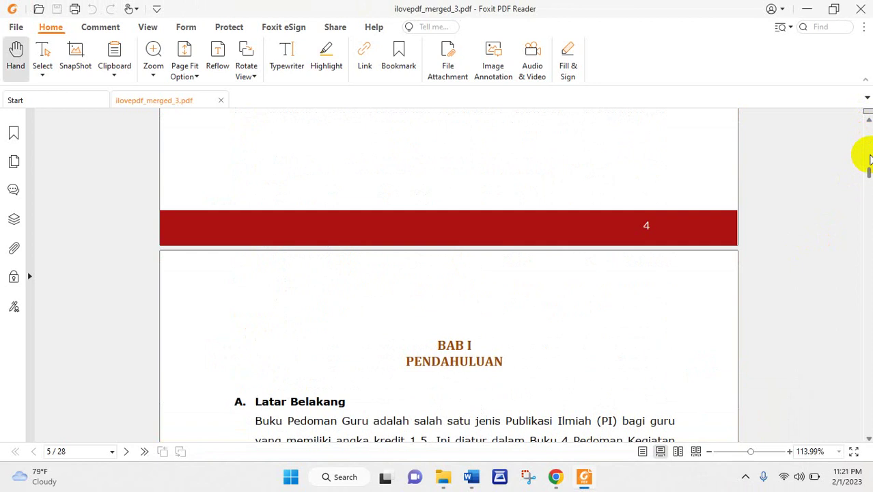
left_click_drag(868, 167, 842, 153)
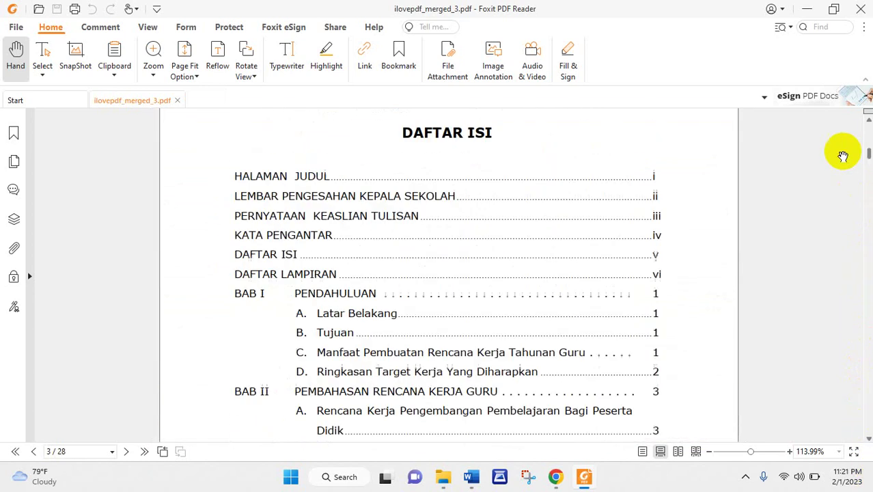
left_click(860, 13)
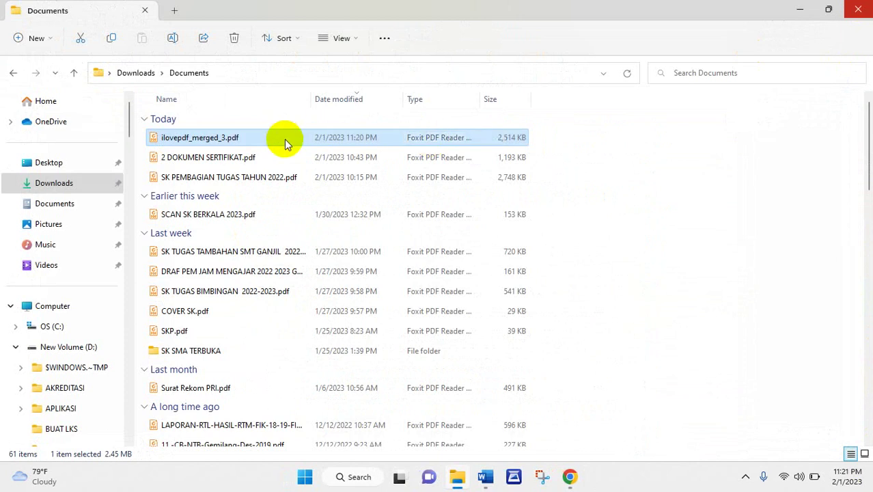
- Rename ilovepdf_merged_3.pdf in the Documents folder to Buku Pedoman Guru.pdf
right_click(284, 138)
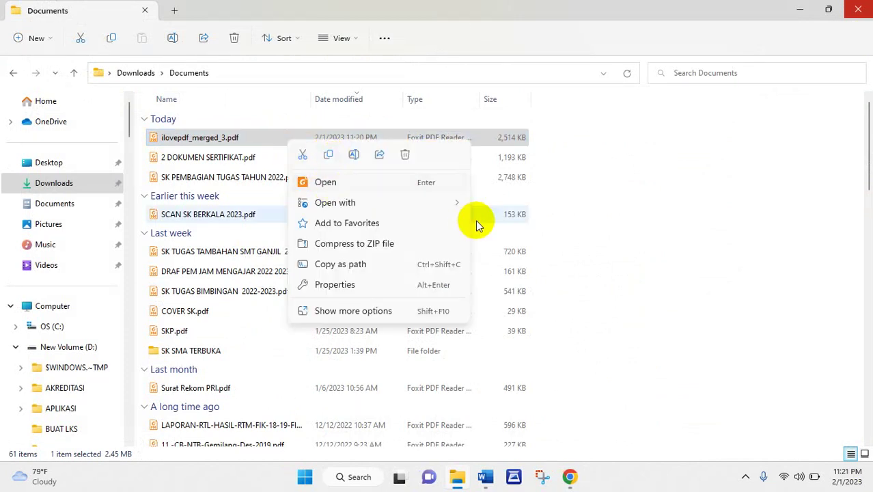
left_click(583, 217)
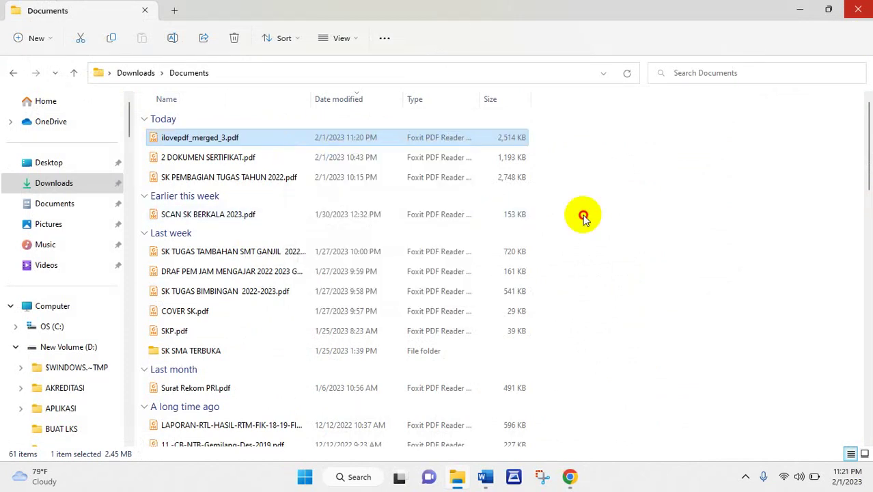
left_click(313, 137)
key("F2")
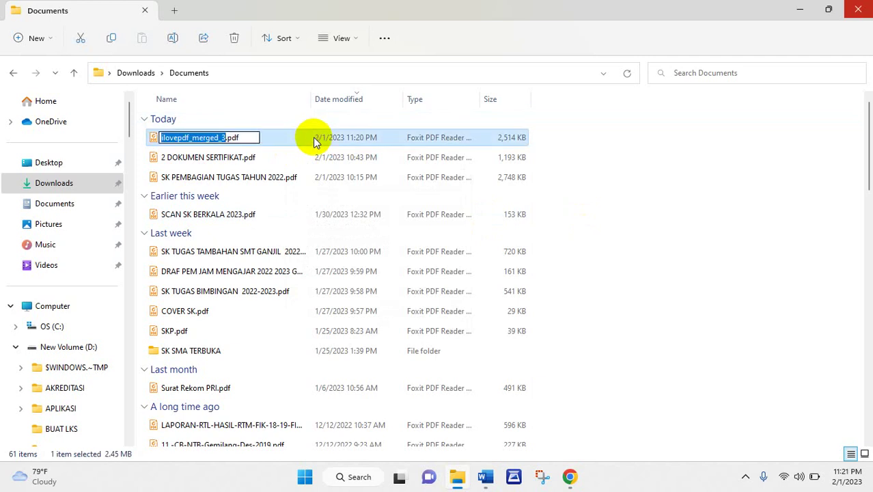
type("Buku ")
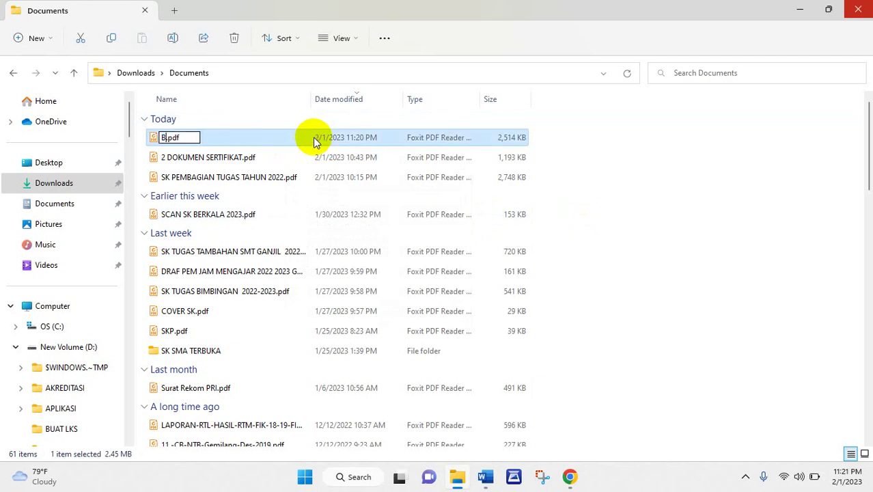
type("Pedo")
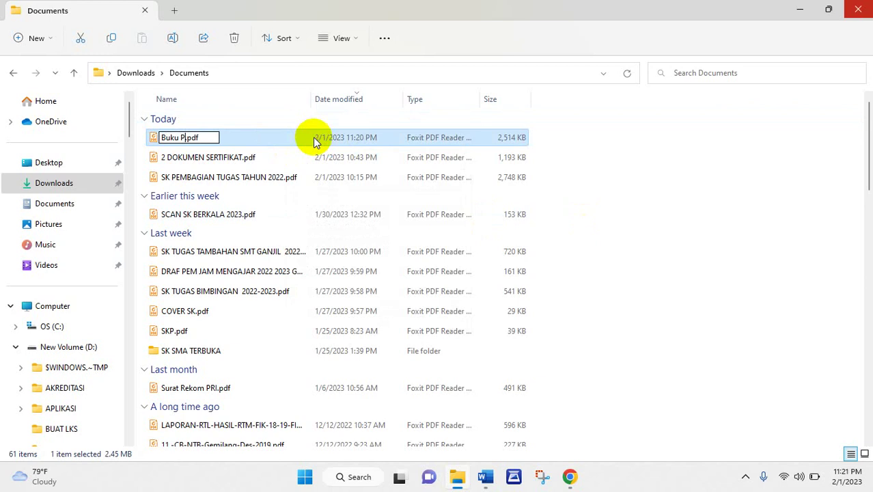
type("man Gu")
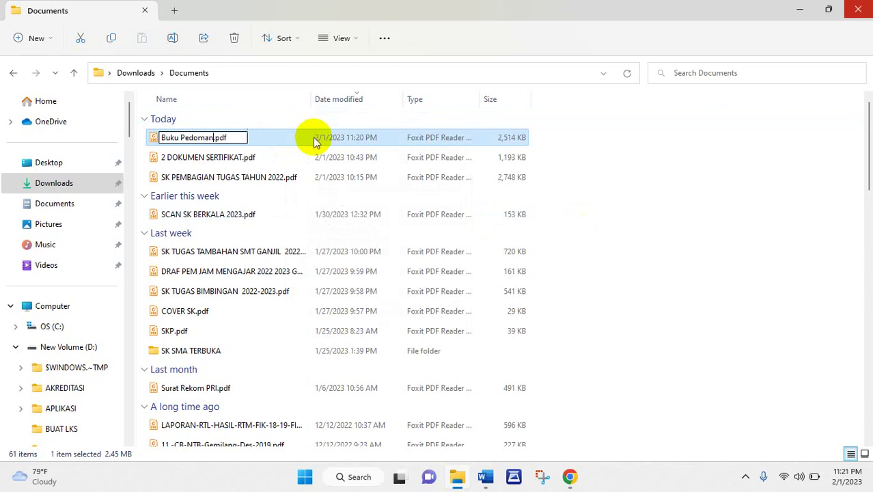
type("ru")
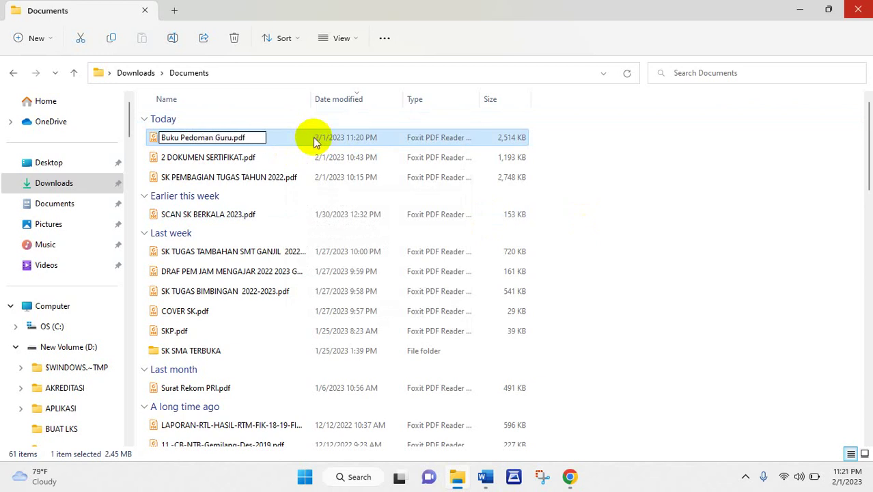
key("Return")
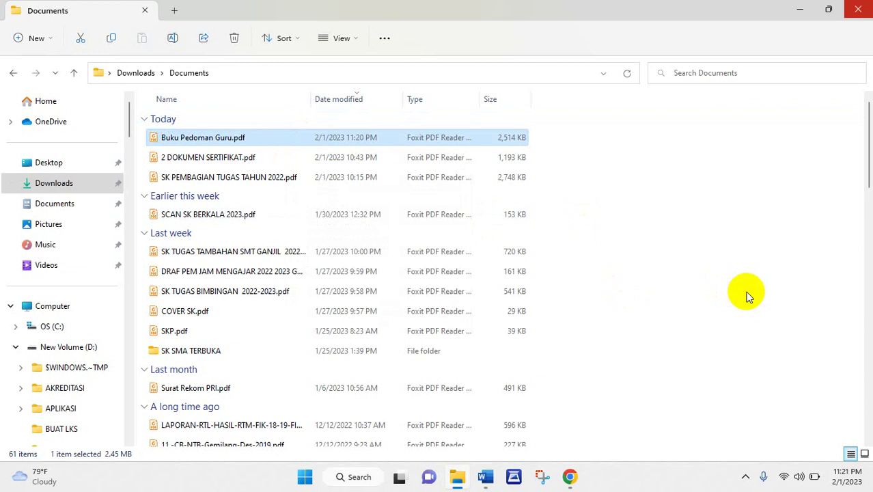
left_click(746, 296)
- Switch to Chrome, check the Buku Pedoman Guru entry in e-Kinerja, and create a Google Drive folder named BUKU PEDOMAN GURU TH 2022 inside SKP 2022
left_click(571, 476)
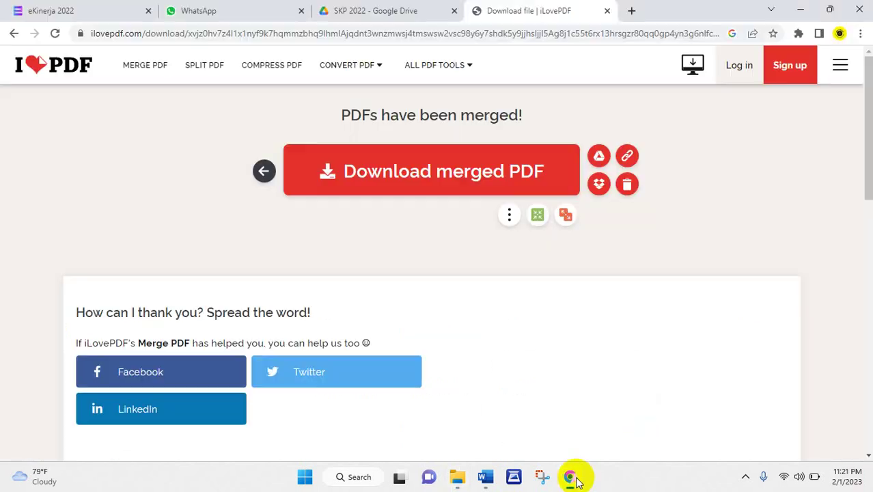
left_click(51, 10)
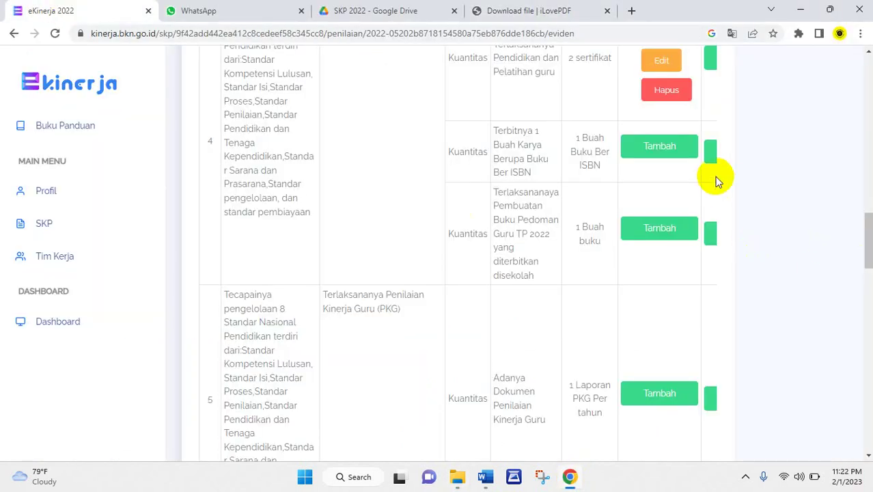
left_click(356, 6)
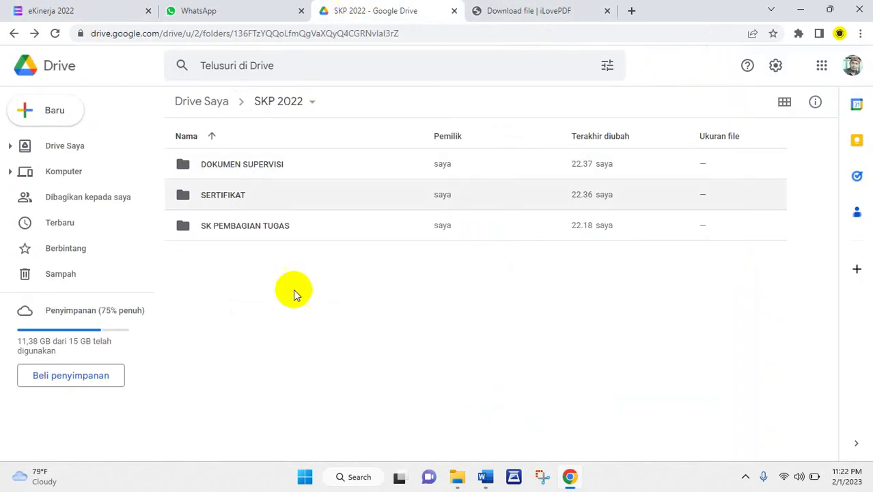
left_click(53, 105)
left_click(93, 114)
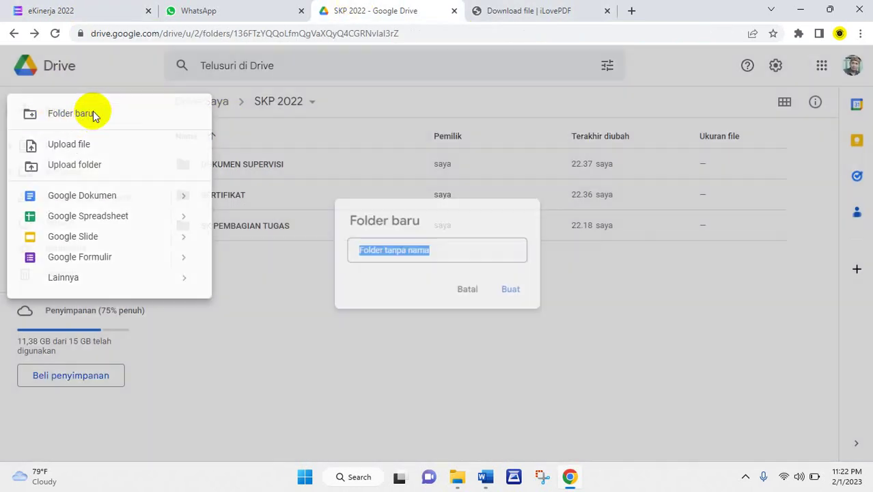
type("B")
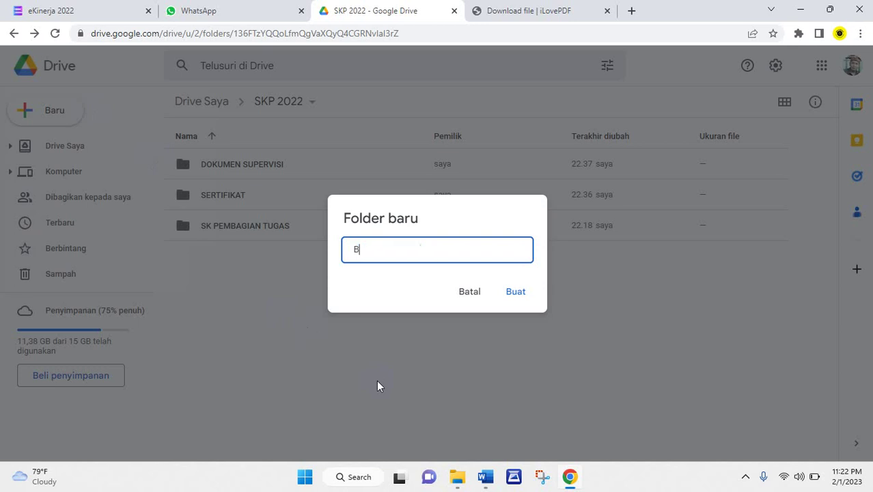
type("uku Ped")
key("BackSpace")
key("BackSpace")
key("BackSpace")
key("BackSpace")
key("BackSpace")
key("BackSpace")
key("BackSpace")
key("BackSpace")
type("BUKU PEDOMAN GURU")
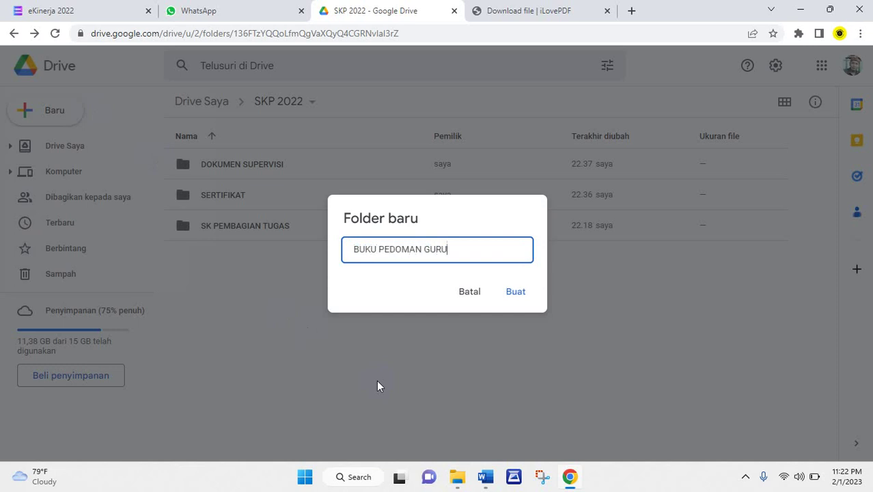
type(" TH 2022")
left_click(514, 292)
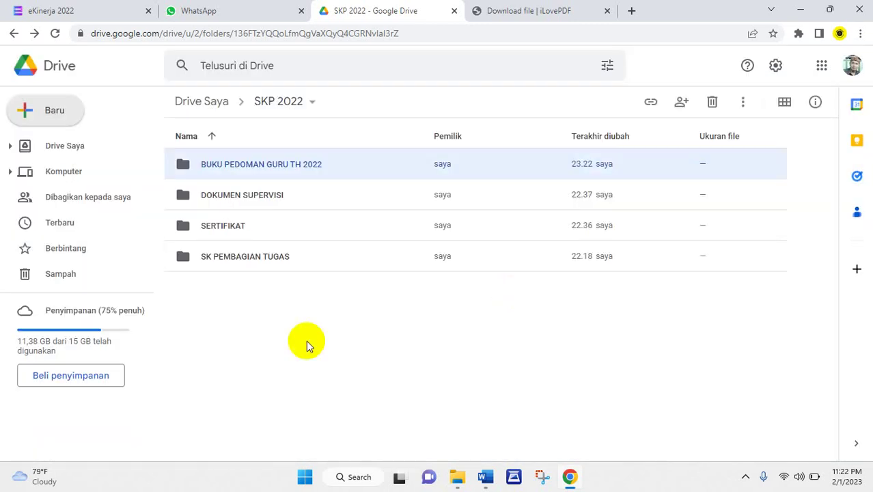
left_click(283, 362)
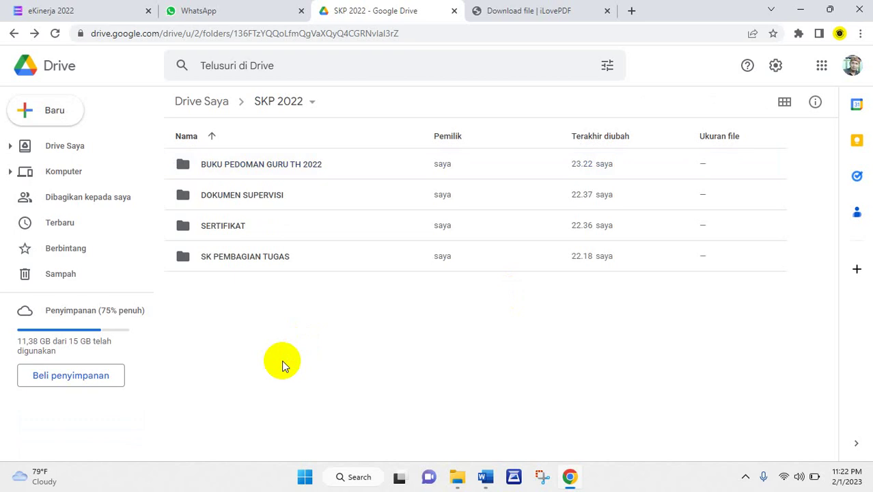
- Upload Buku Pedoman Guru.pdf from Downloads\Documents into the BUKU PEDOMAN GURU TH 2022 folder and dismiss the upload notice
double_click(328, 168)
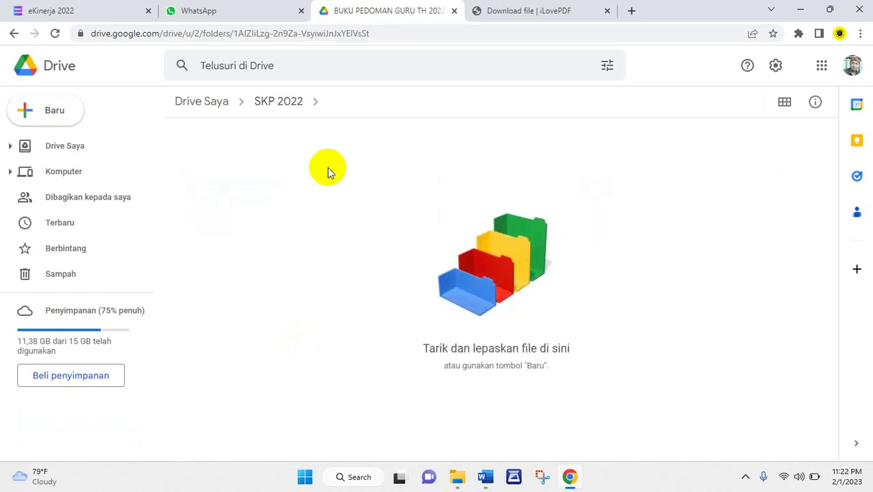
left_click(59, 114)
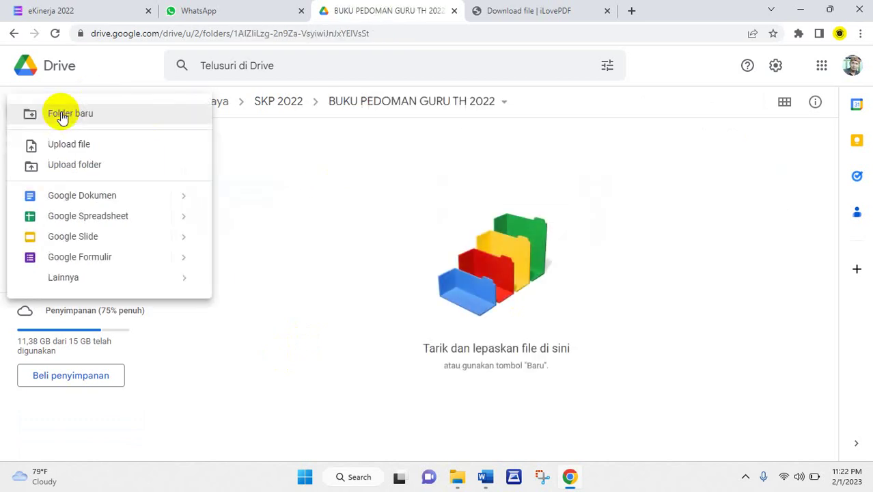
left_click(92, 145)
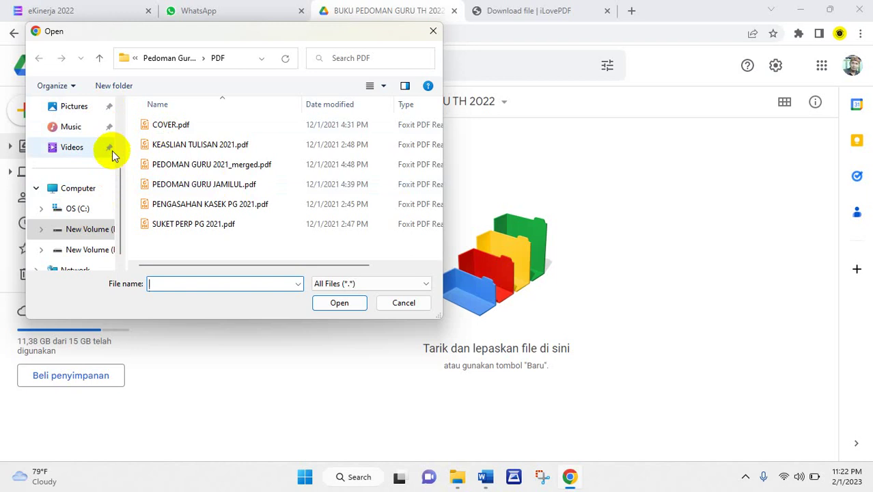
left_click_drag(119, 171, 126, 82)
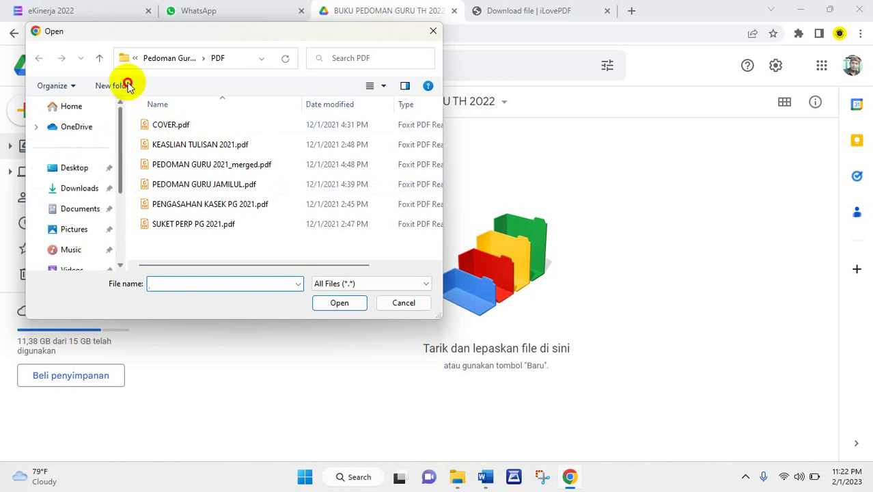
left_click(88, 190)
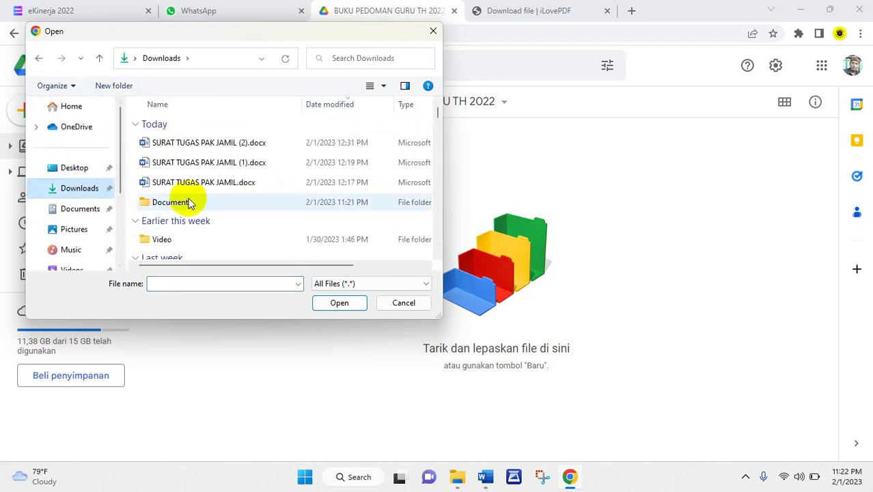
double_click(190, 202)
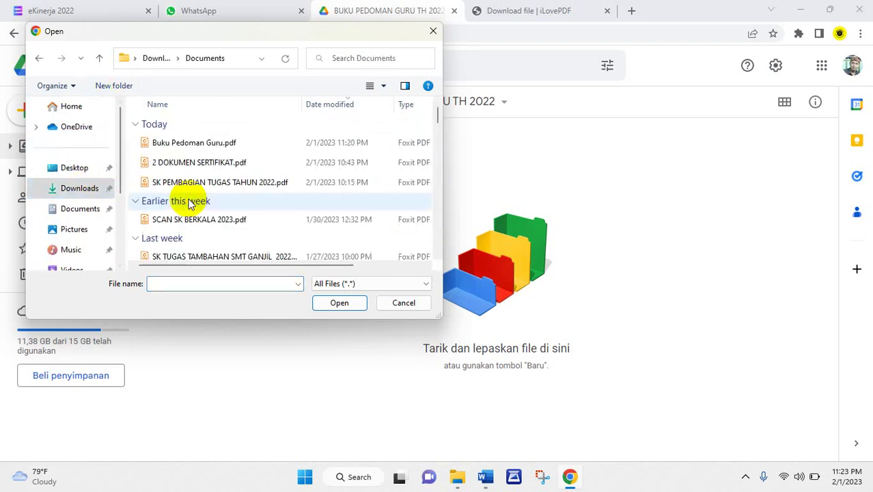
left_click(211, 145)
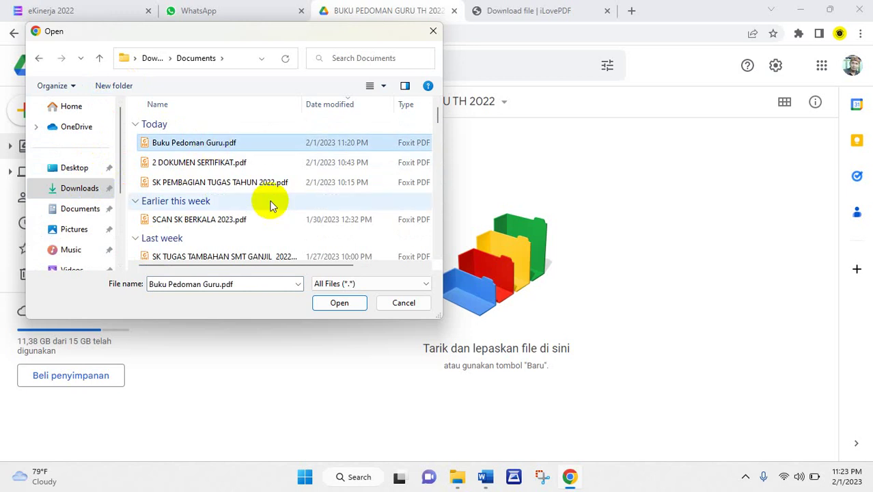
left_click(323, 307)
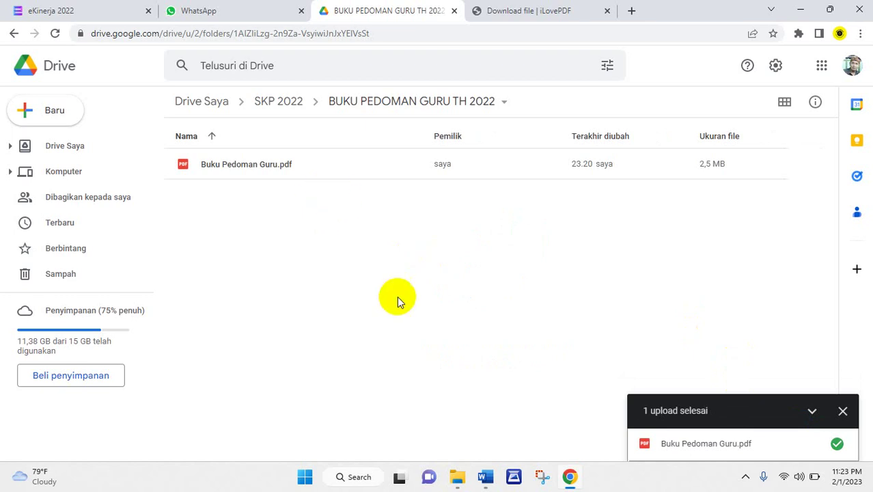
left_click(841, 411)
left_click(323, 175)
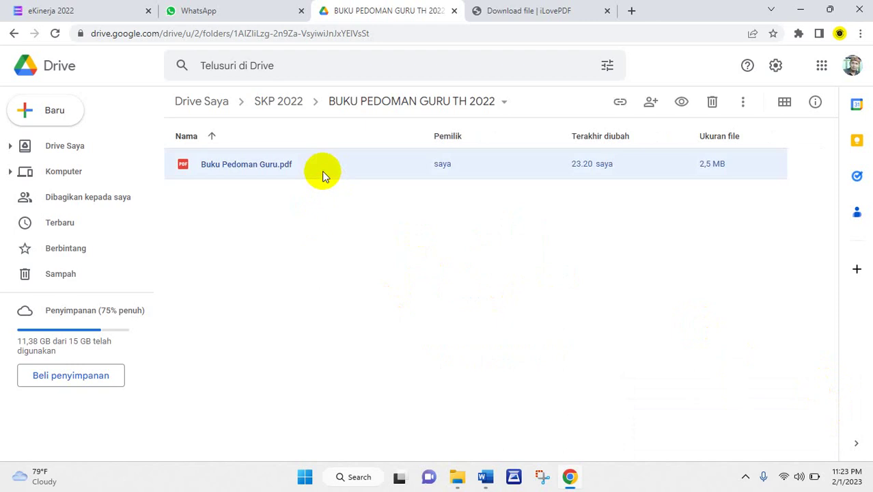
left_click(329, 239)
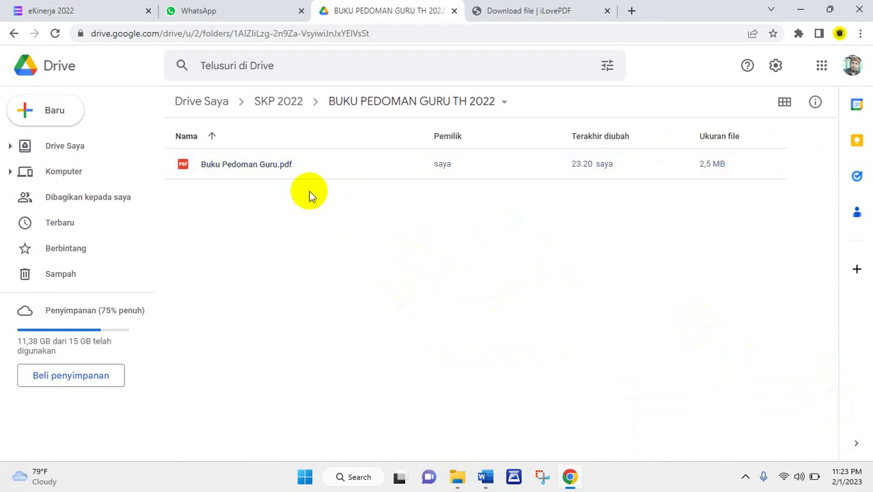
left_click(324, 171)
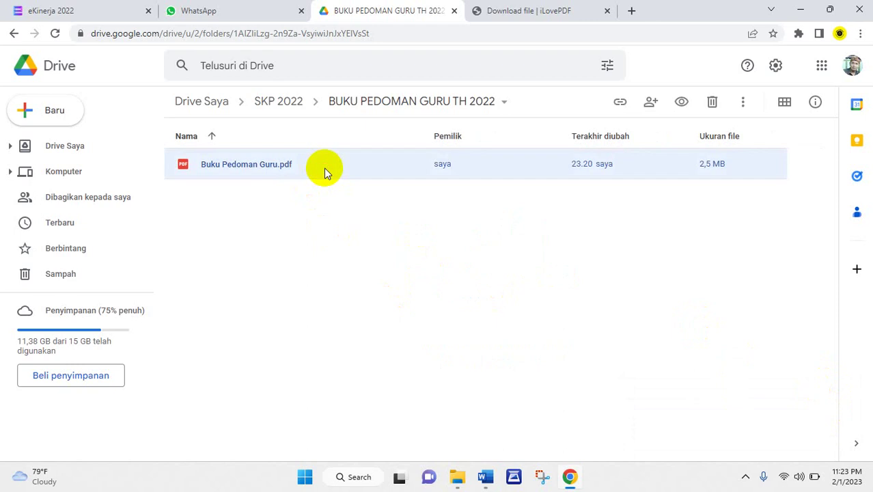
left_click(330, 255)
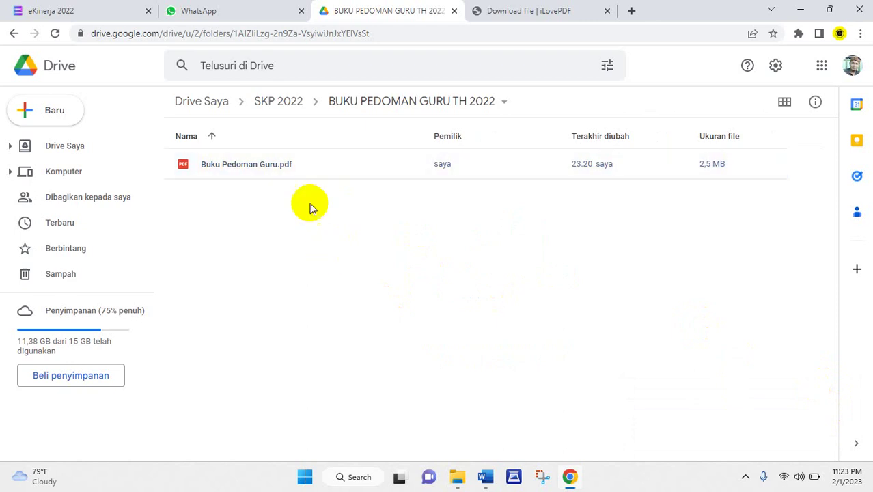
left_click(310, 176)
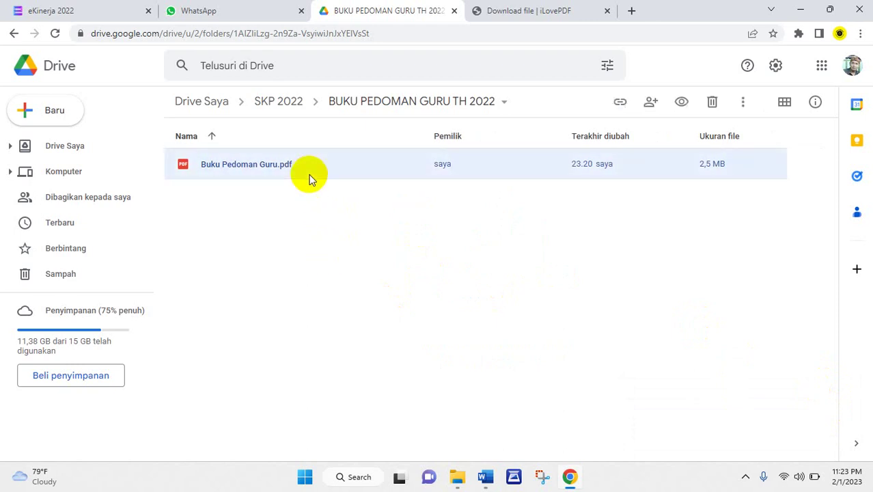
left_click(322, 241)
- Open the sharing settings of Buku Pedoman Guru.pdf and set its general access to Siapa saja yang memiliki link
left_click(305, 161)
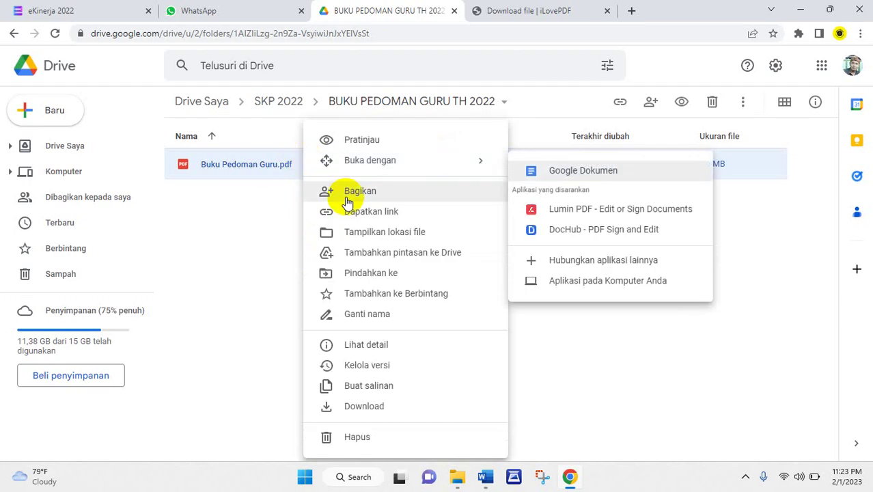
left_click(370, 192)
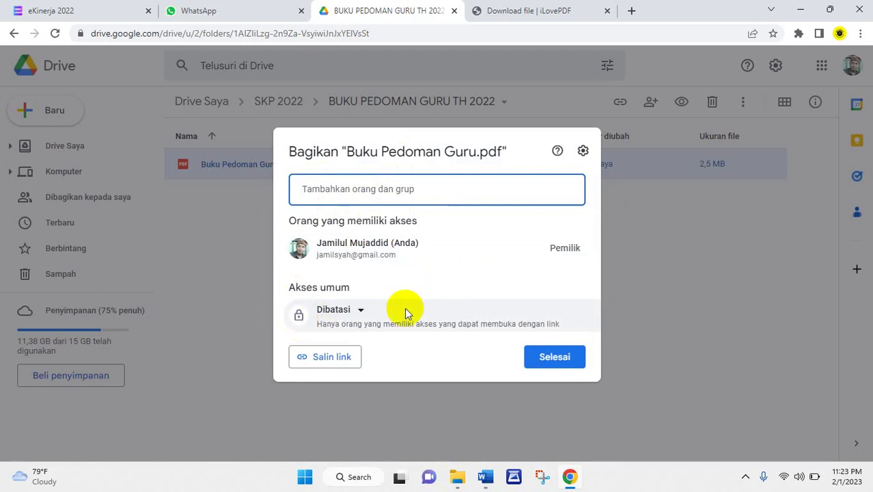
left_click(360, 311)
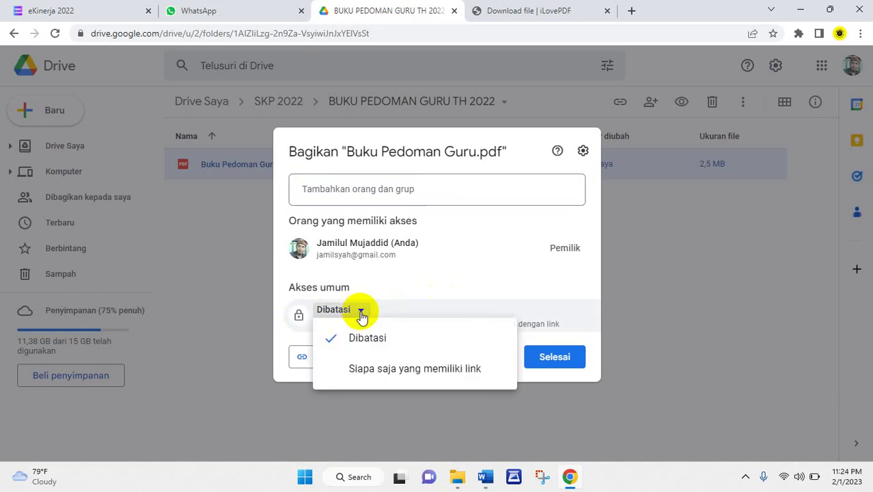
left_click(417, 289)
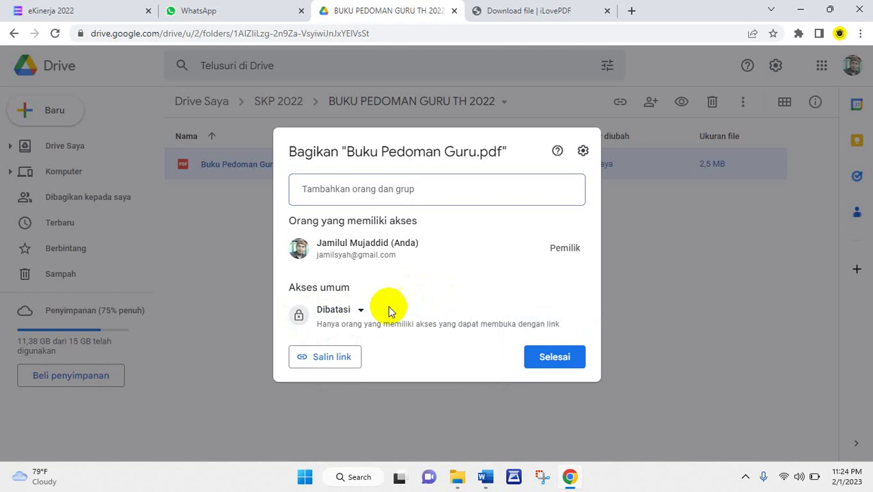
left_click(362, 313)
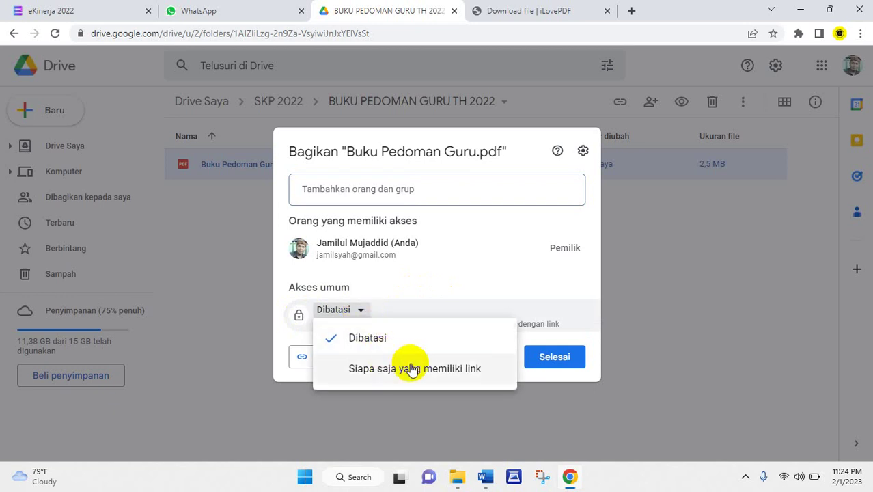
left_click(412, 369)
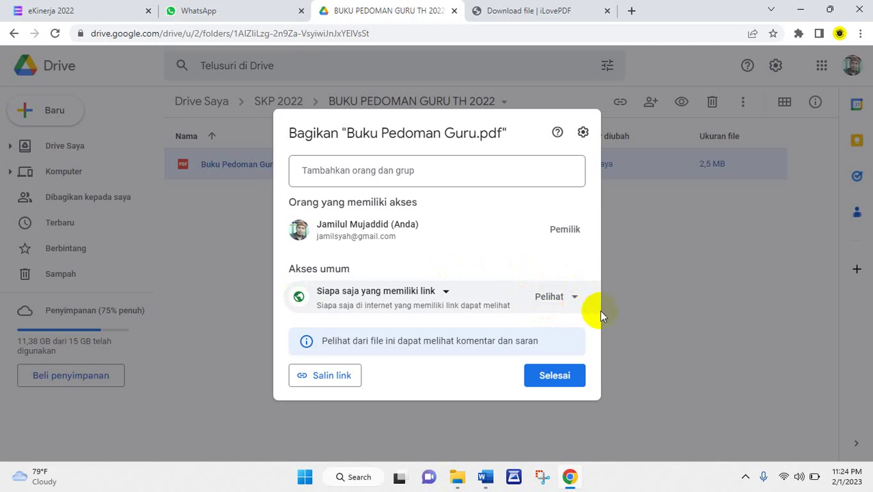
- Set the role for anyone with the link to Editor and copy the sharing link of Buku Pedoman Guru.pdf
left_click(574, 298)
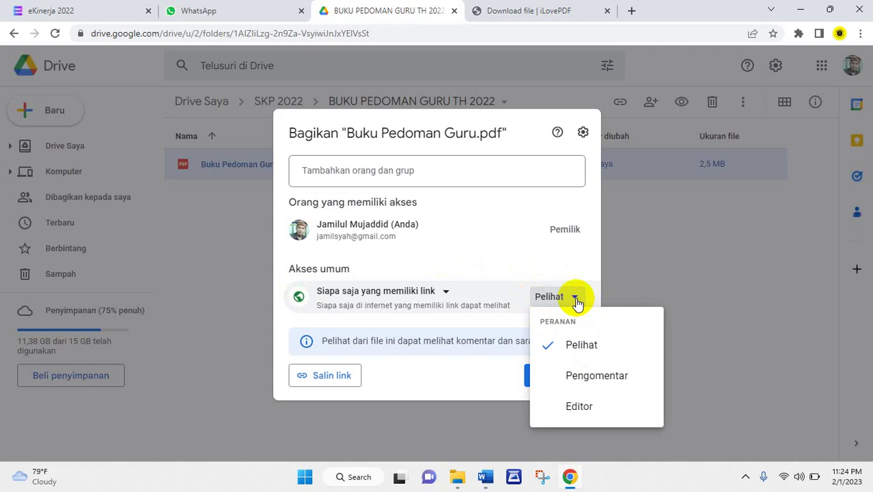
left_click(577, 407)
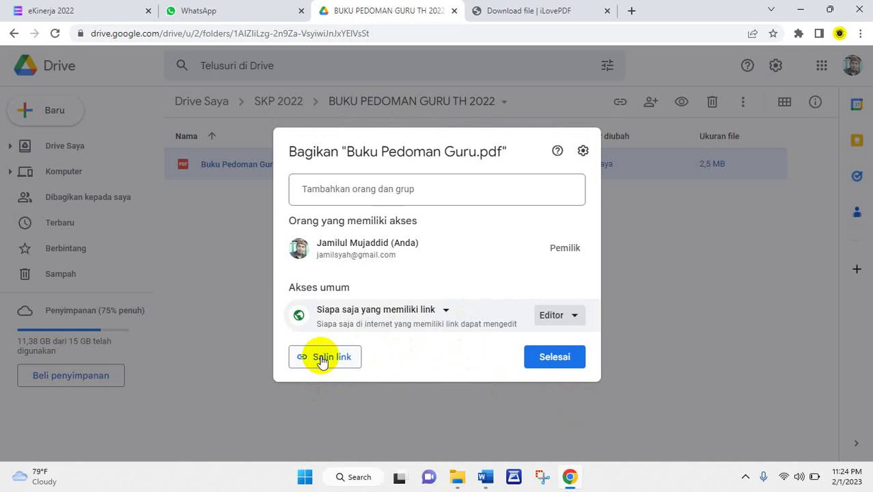
left_click(323, 358)
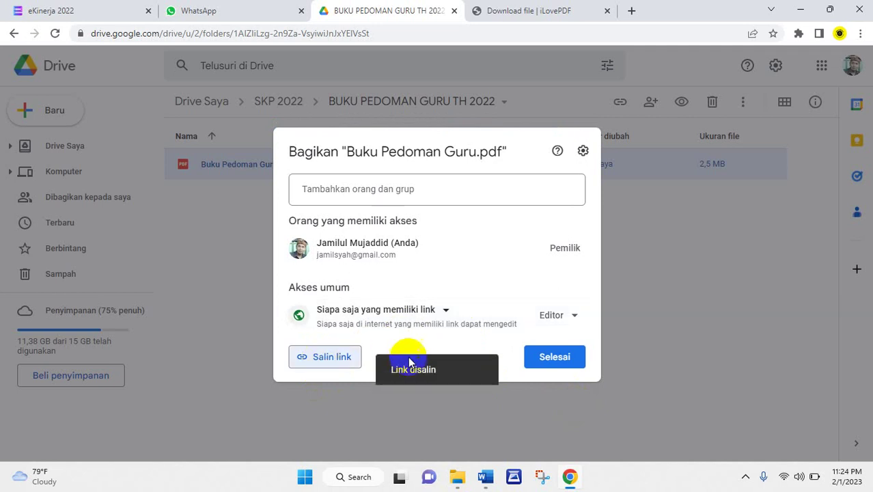
- Switch to e-Kinerja and add evidence named Buku Pedoman Guru Th 2022 with the copied Drive link to the Buku Pedoman Guru TP 2022 indicator
left_click(136, 10)
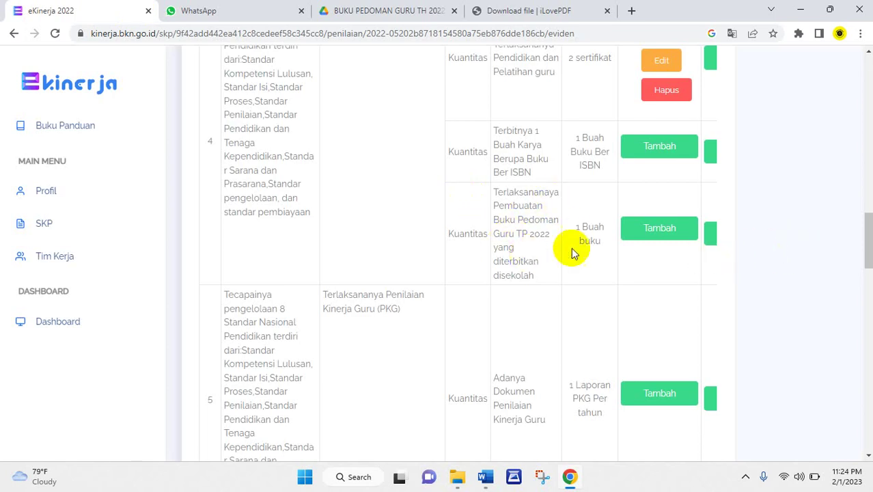
left_click(654, 235)
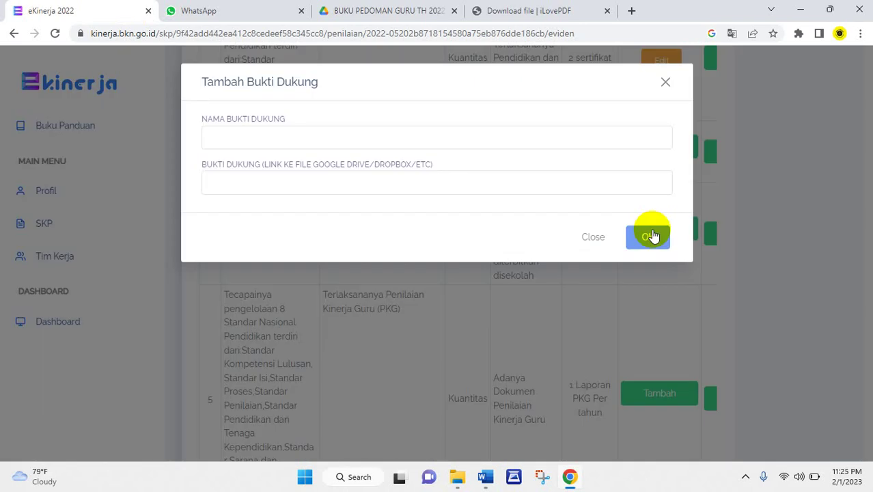
left_click(368, 136)
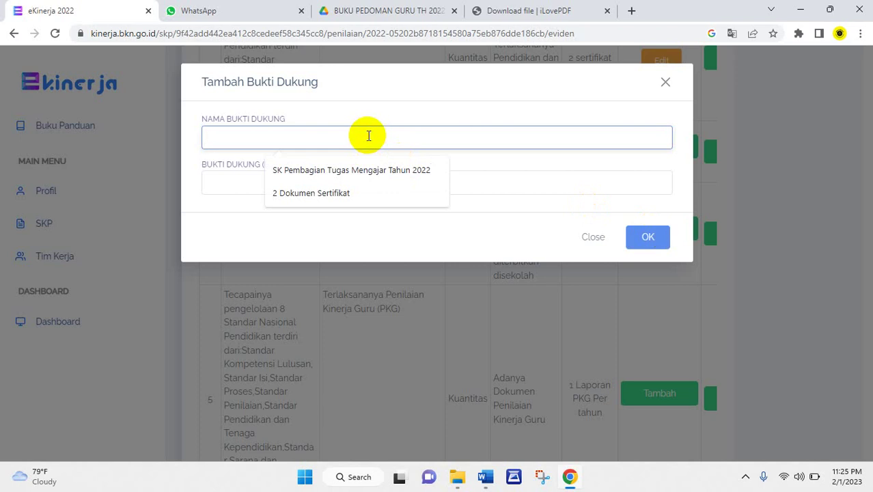
type("Bu")
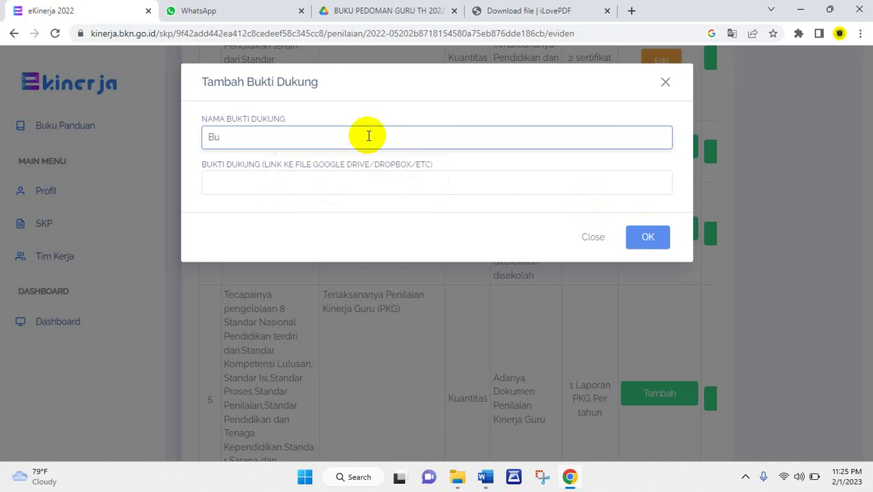
type("ku Pe")
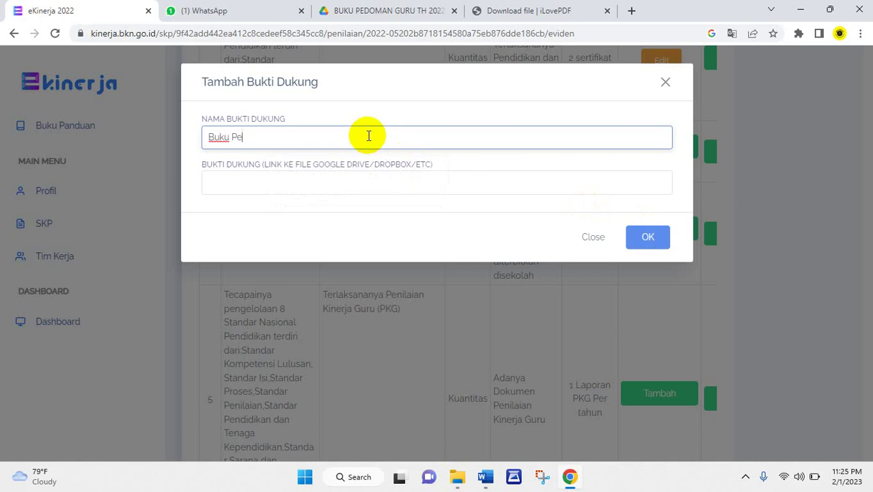
type("doman Guru Th 2022")
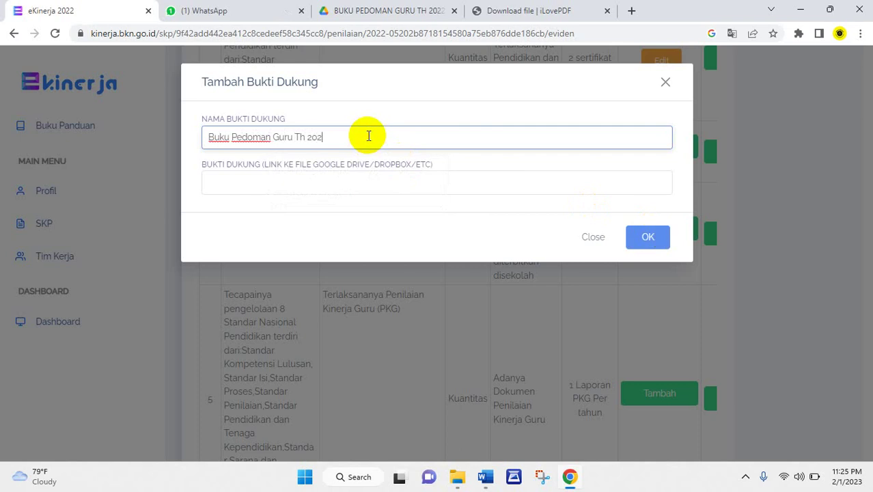
left_click(329, 177)
right_click(328, 180)
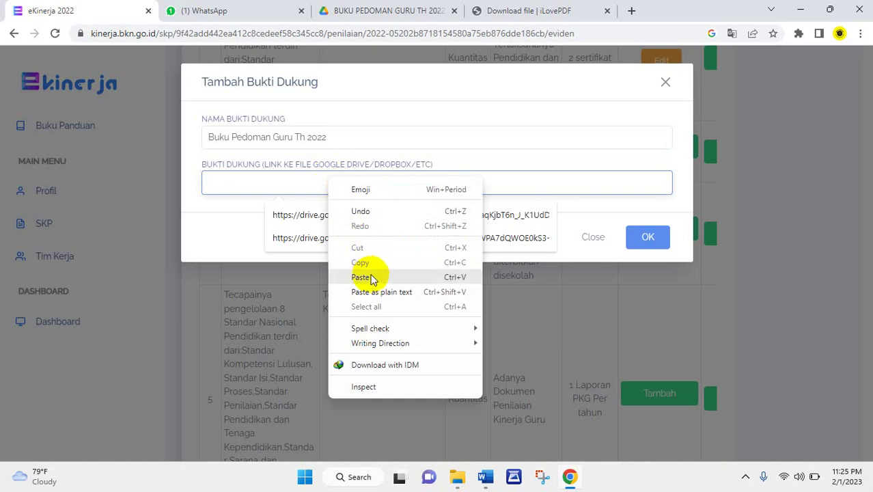
left_click(370, 276)
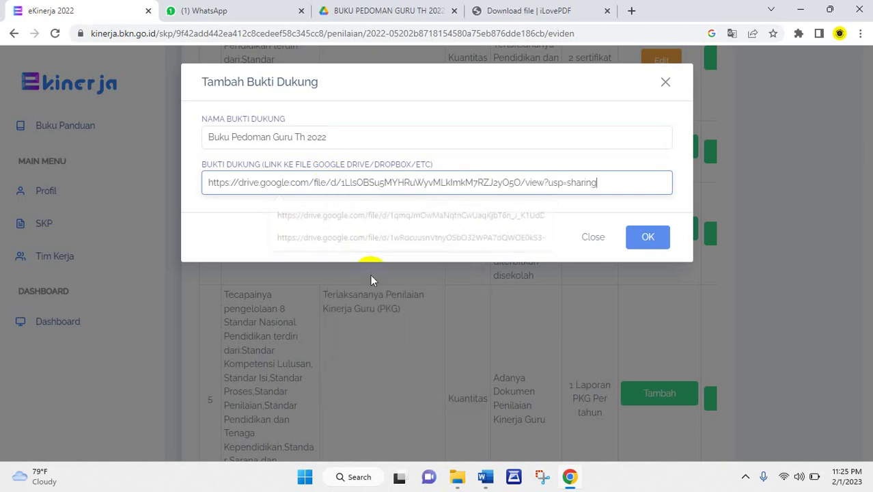
left_click(646, 244)
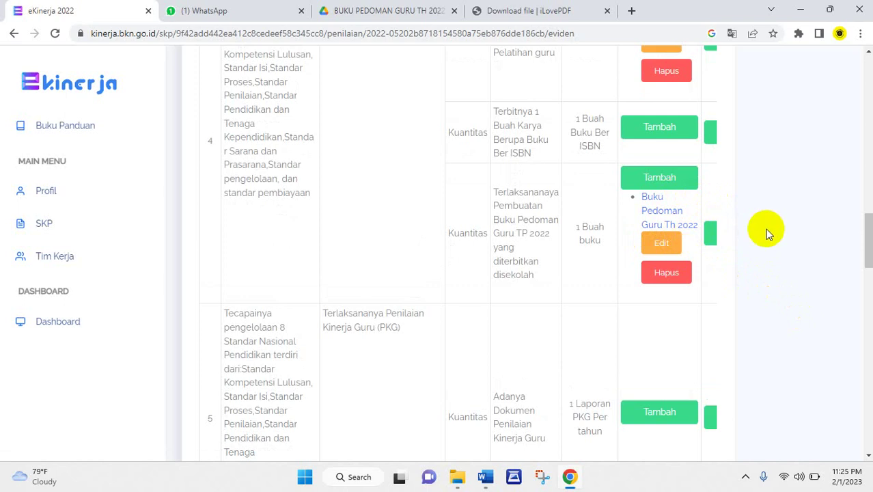
- Open the Buku Pedoman Guru Th 2022 evidence link, check the first pages of the PDF, and close it
left_click(663, 214)
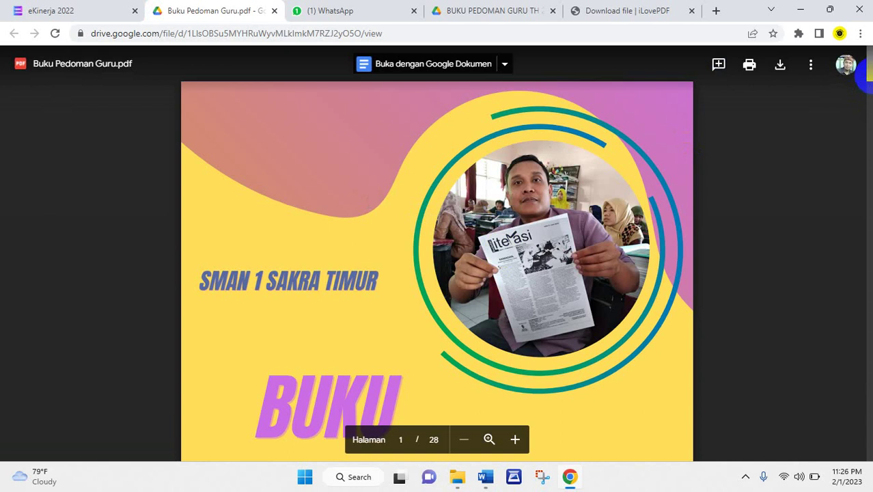
left_click(871, 122)
left_click(871, 121)
left_click(871, 121)
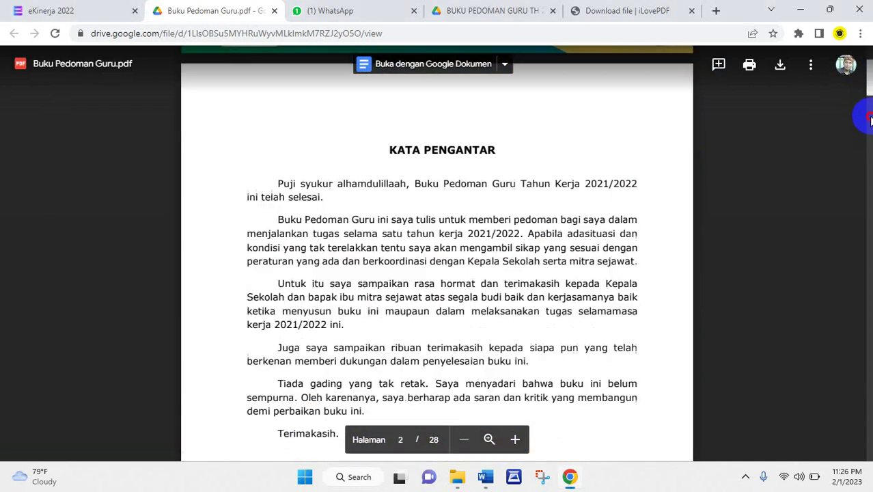
left_click(871, 122)
left_click(871, 121)
left_click_drag(869, 110, 869, 50)
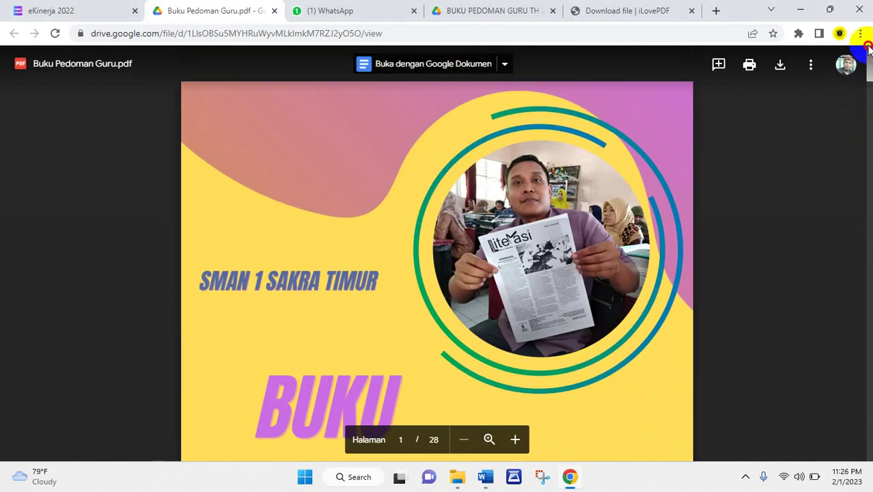
left_click(275, 12)
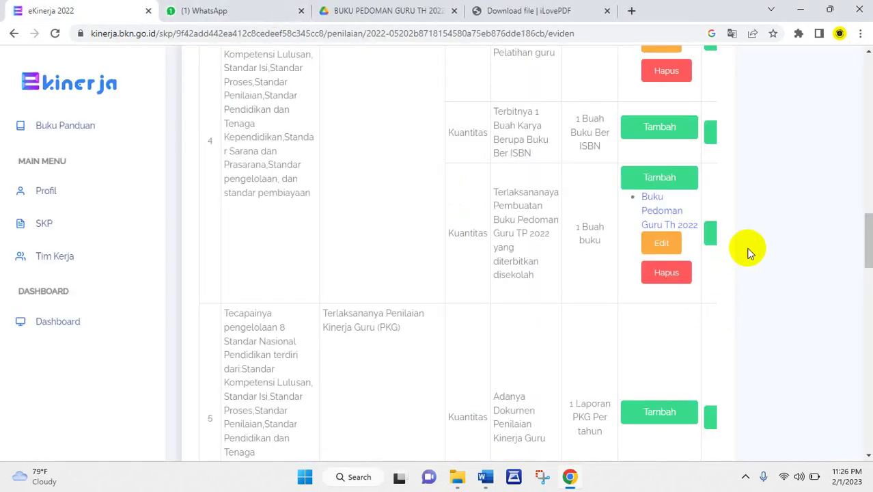
- Check the ISBN book indicator, switch to Google Drive, finish the sharing settings, and return to the SKP 2022 folder
mouse_move(871, 243)
left_mouse_down()
mouse_move(867, 358)
mouse_move(864, 168)
mouse_move(852, 249)
left_mouse_up()
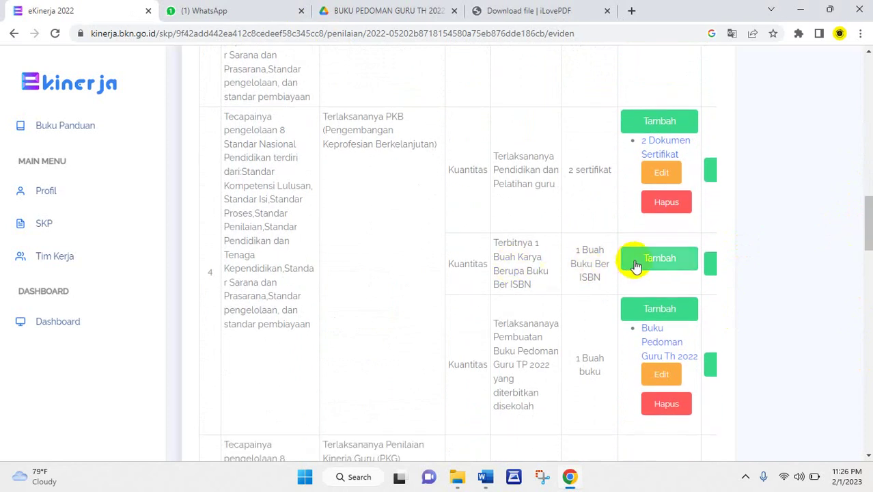
left_click(372, 10)
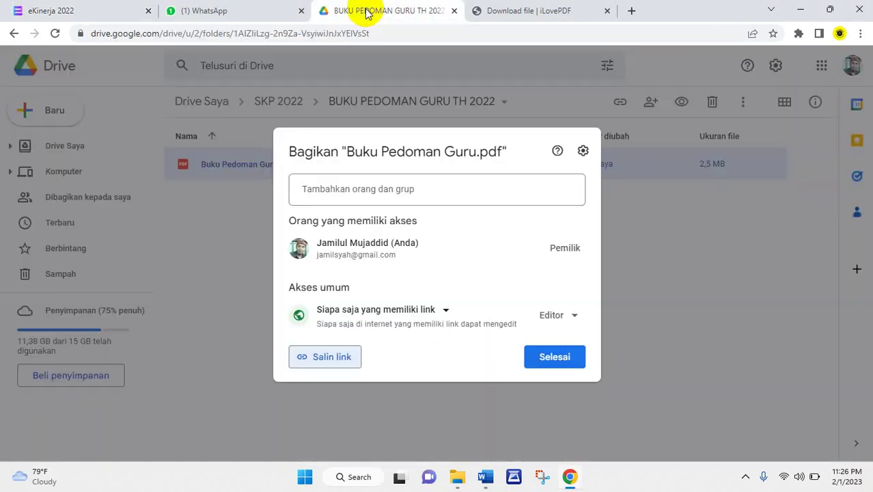
left_click(536, 357)
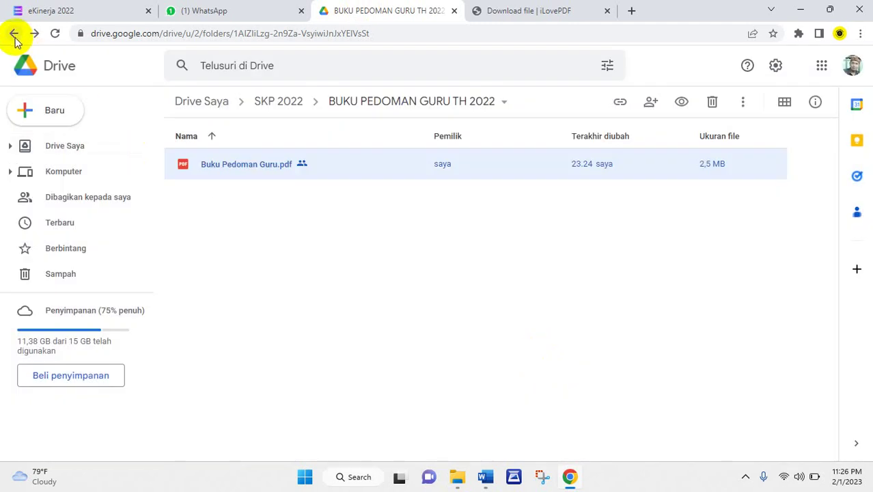
left_click(15, 34)
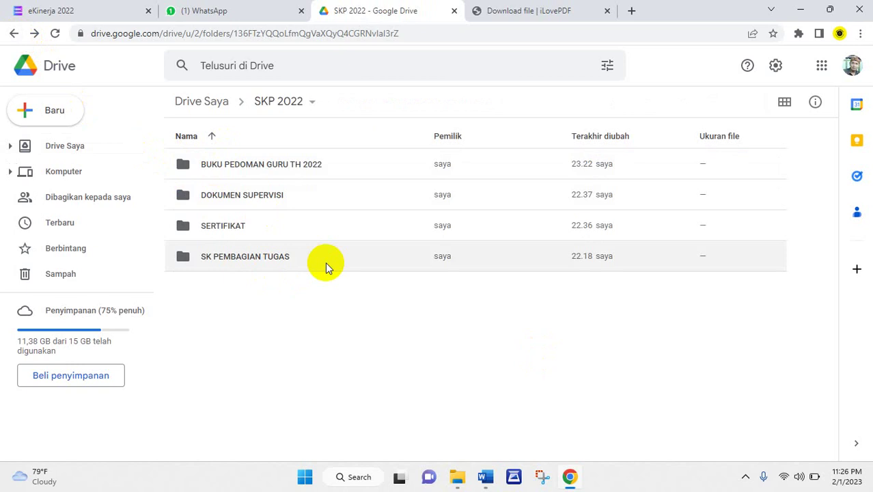
- Create a folder named Buku Ber ISBN inside the SKP 2022 folder
left_click(57, 112)
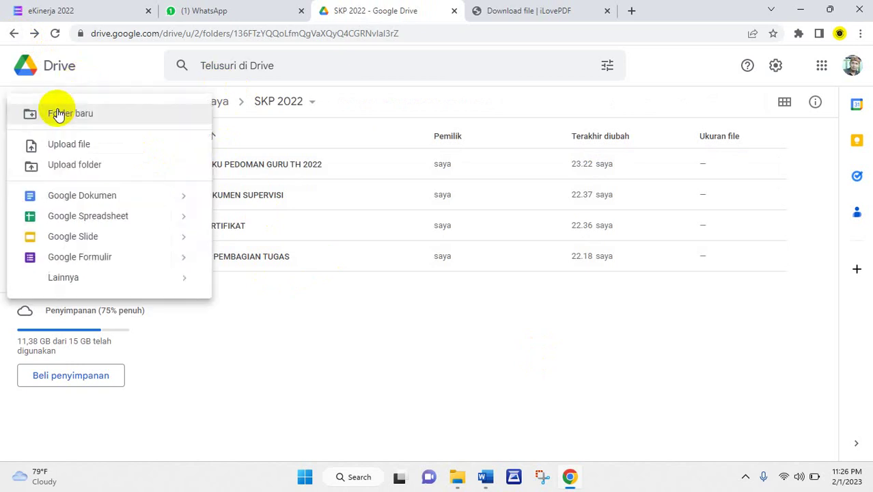
left_click(102, 121)
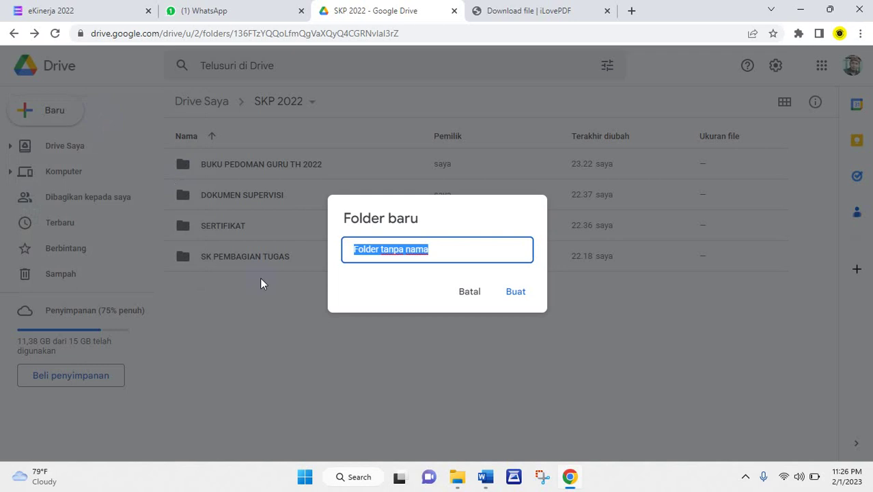
type("Buk")
type("u Ber ")
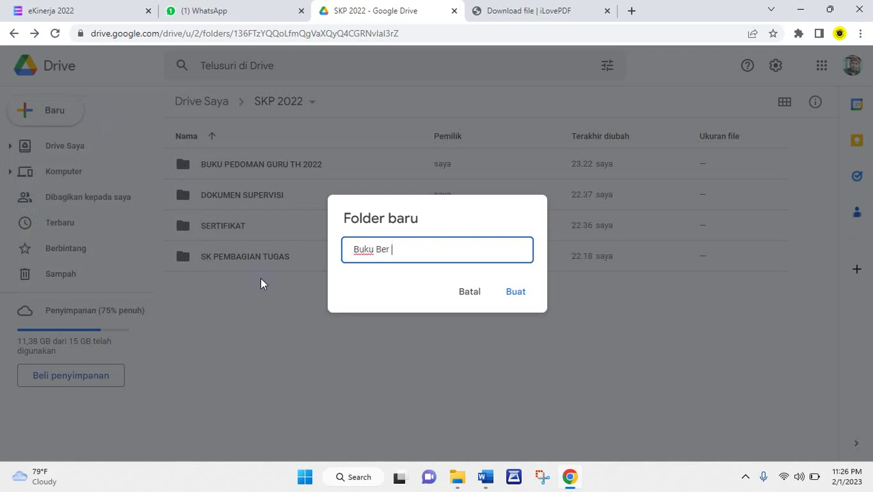
type("ISBN")
left_click(515, 292)
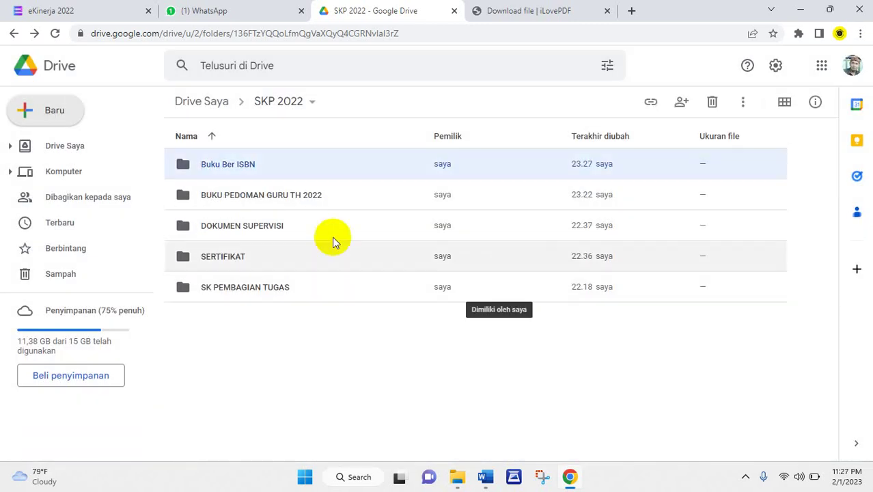
- Rename the Buku Ber ISBN folder as BUKU ISBN
right_click(307, 169)
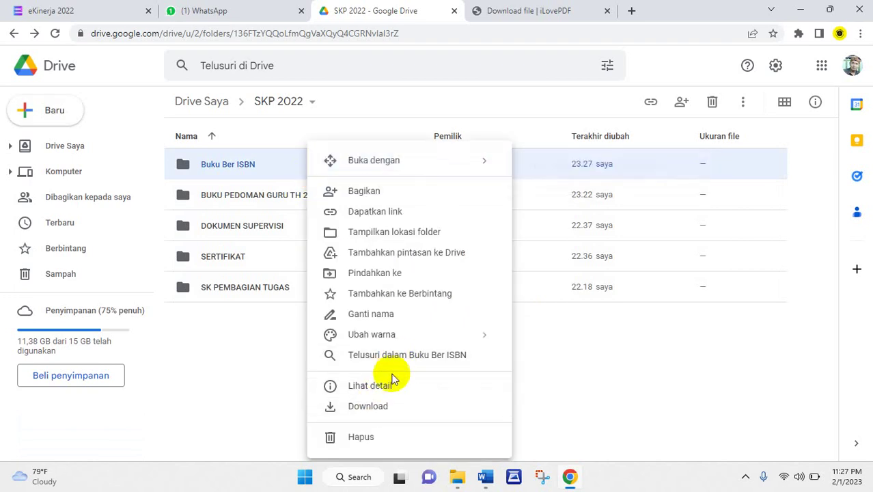
left_click(386, 316)
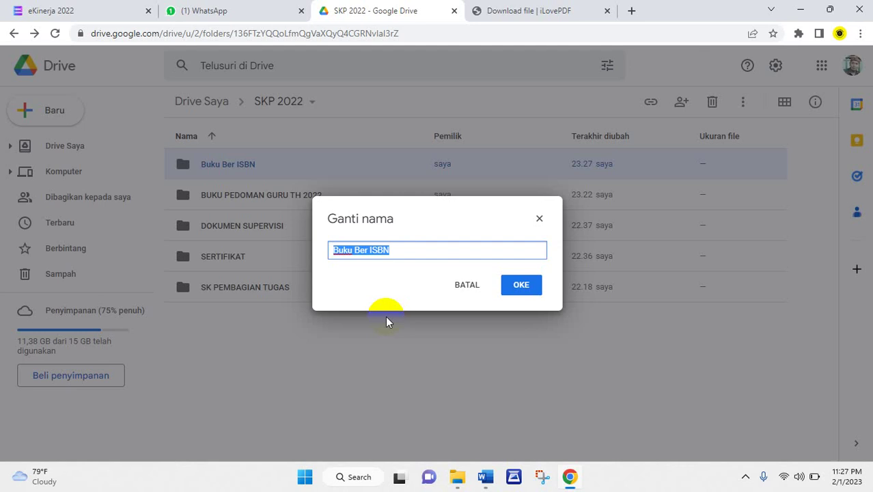
key("Home")
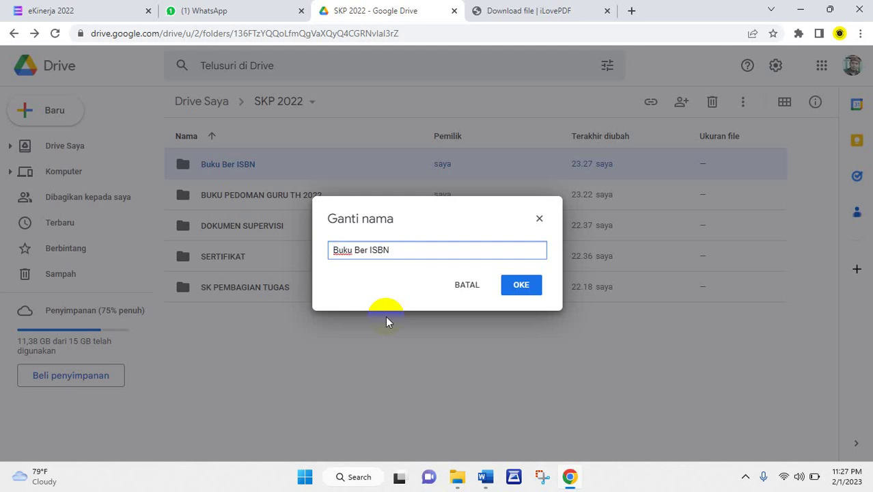
key("Right")
key("Right")
key("Right")
key("Right")
key("Right")
key("Right")
key("Right")
key("BackSpace")
key("BackSpace")
key("BackSpace")
key("BackSpace")
key("BackSpace")
key("BackSpace")
key("BackSpace")
type("UKU ber")
key("BackSpace")
key("BackSpace")
key("BackSpace")
left_click(521, 293)
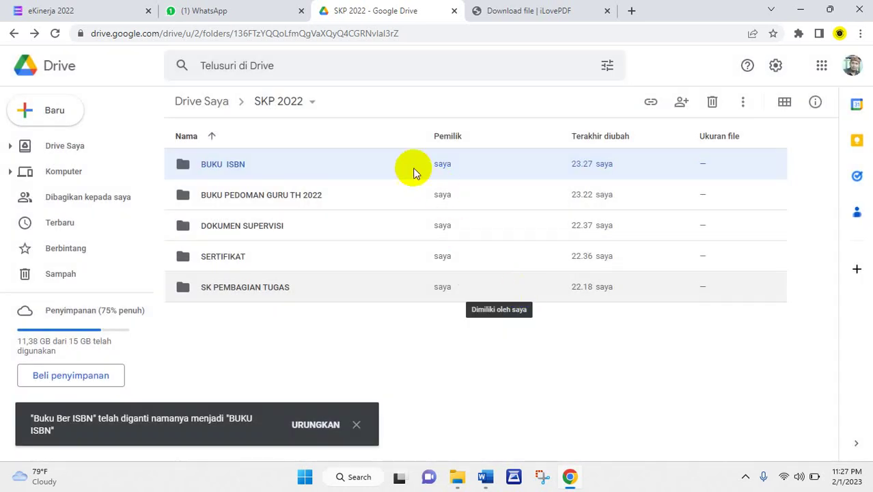
- Upload e-Book Antibiotik.pdf from the KURIKULUM > BUKU KU folder on drive D: into the BUKU ISBN folder
double_click(413, 171)
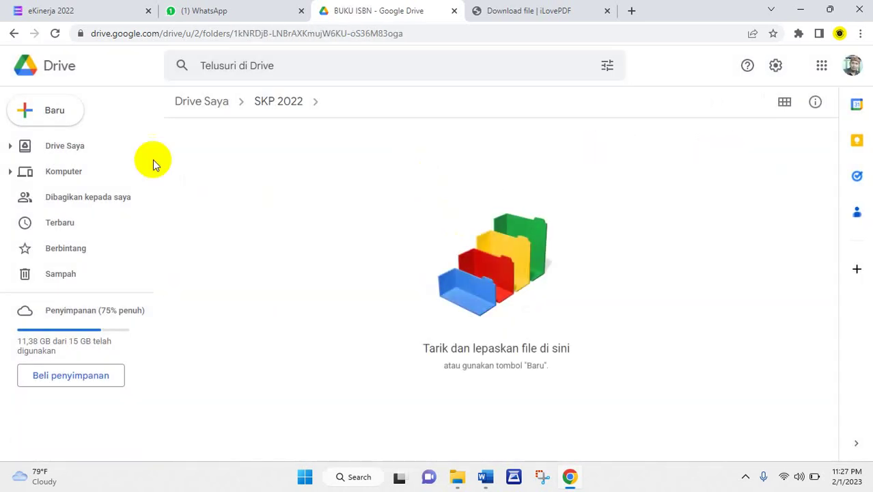
left_click(68, 117)
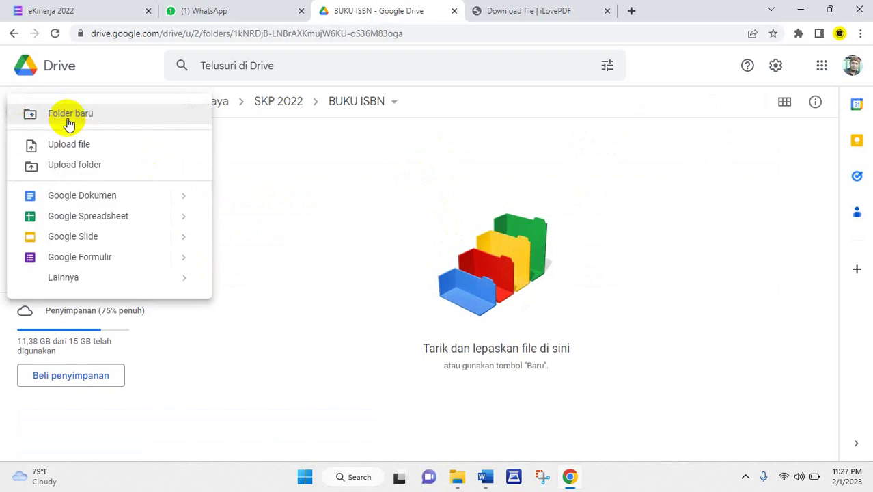
left_click(75, 144)
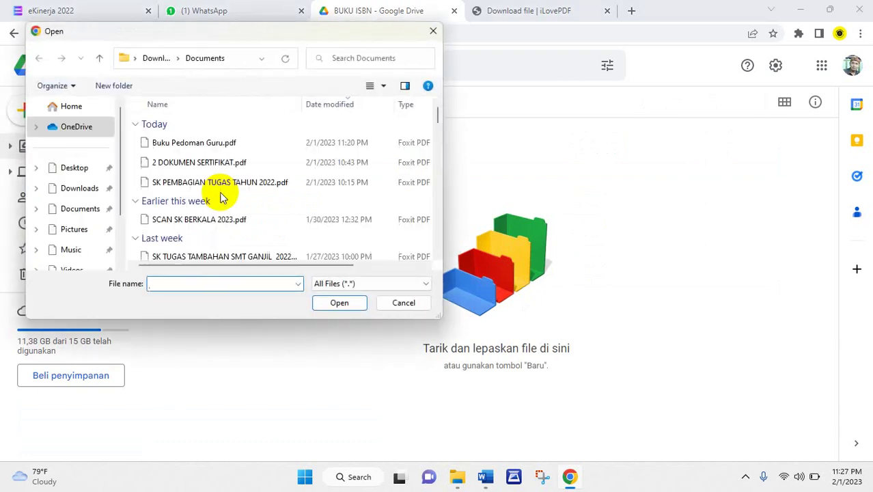
scroll(121, 193, "down", 1)
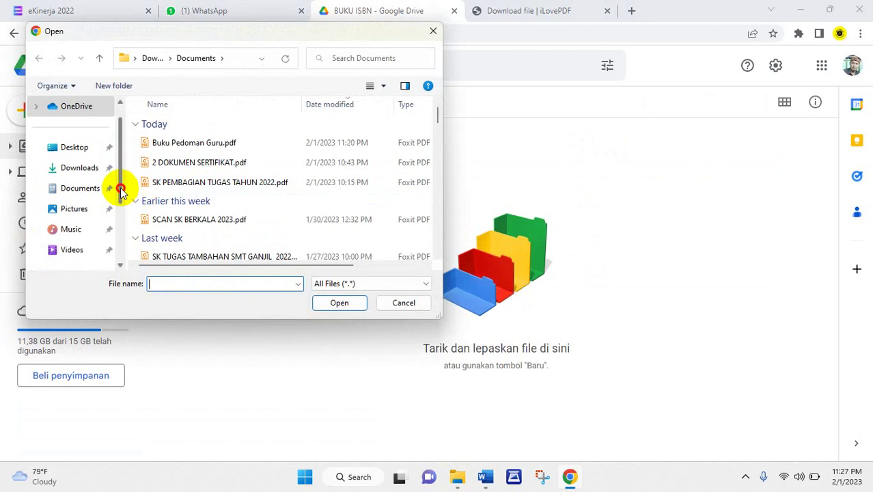
left_click_drag(122, 190, 117, 240)
left_click(94, 209)
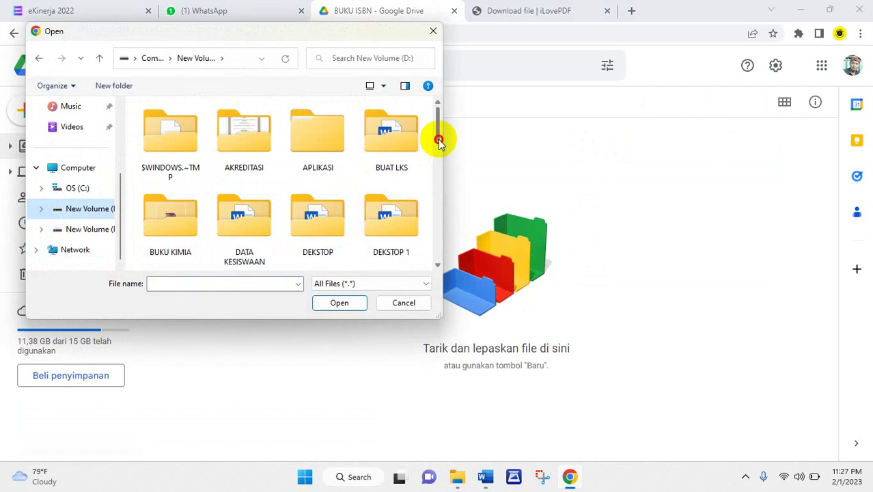
left_click_drag(438, 141, 433, 187)
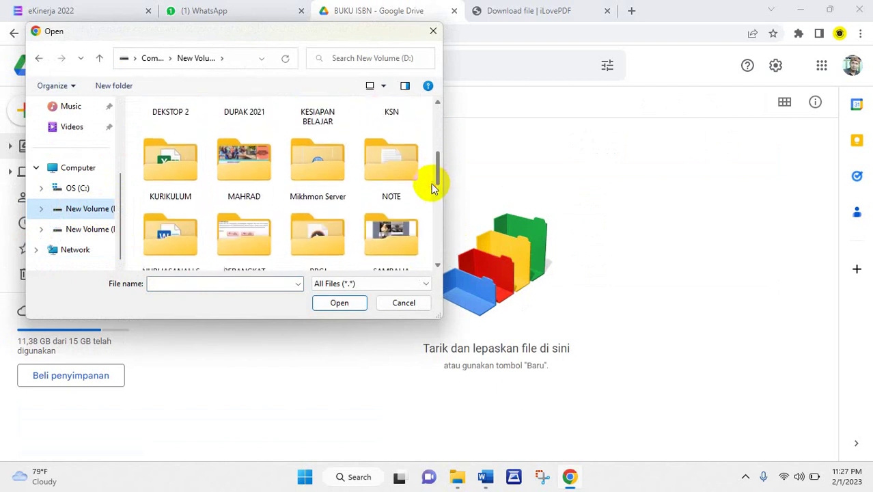
double_click(143, 168)
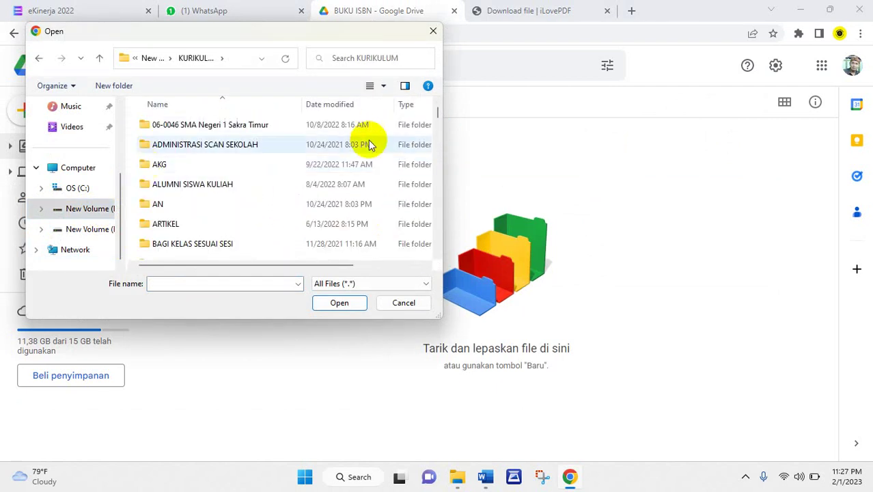
left_click_drag(437, 111, 438, 126)
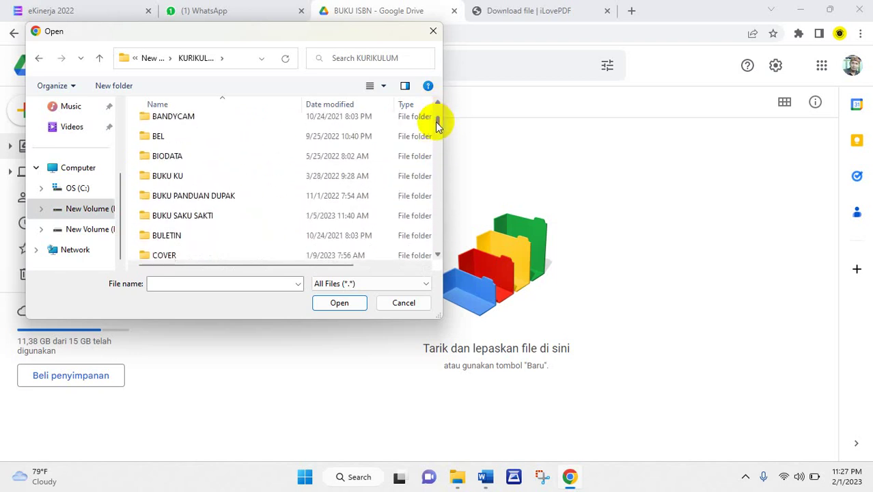
double_click(251, 172)
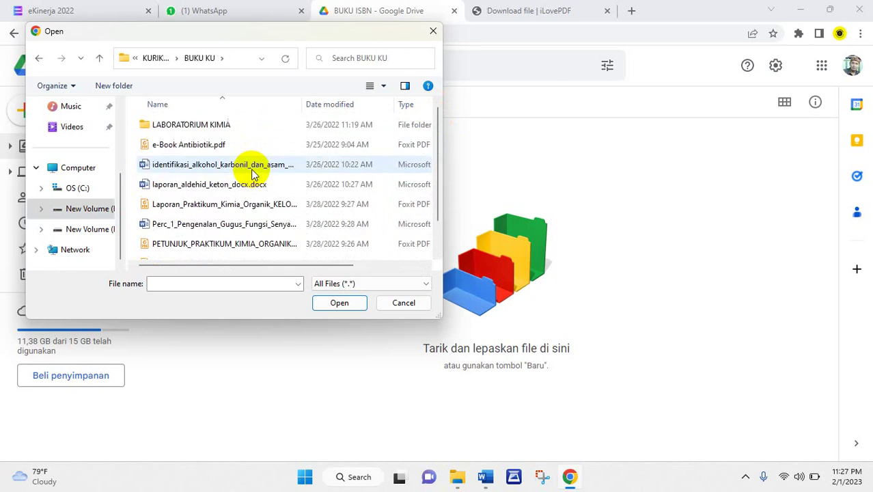
left_click(230, 143)
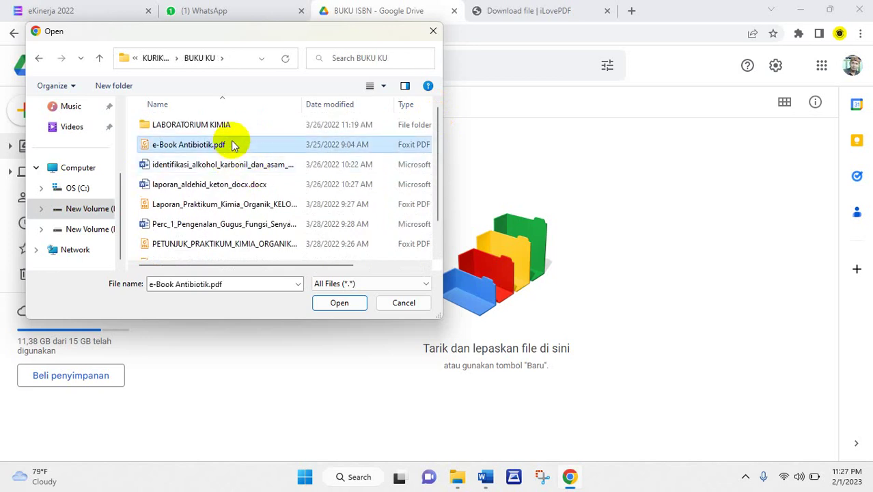
left_click(338, 303)
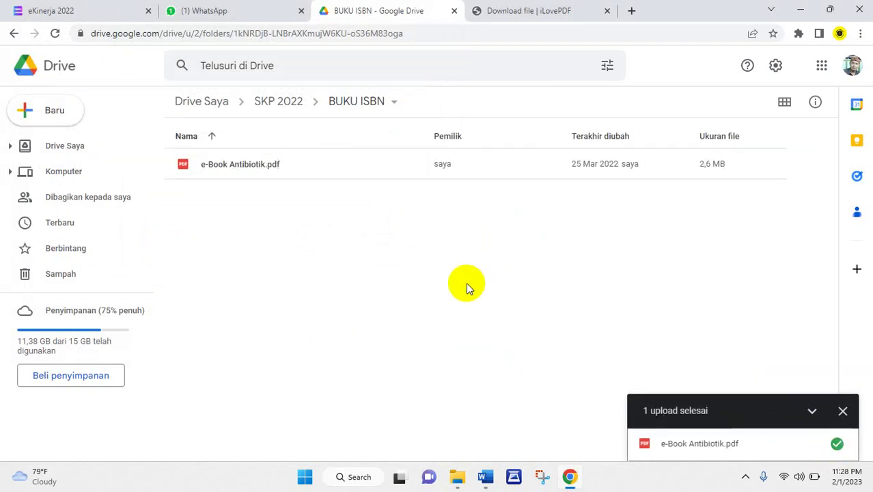
left_click(298, 173)
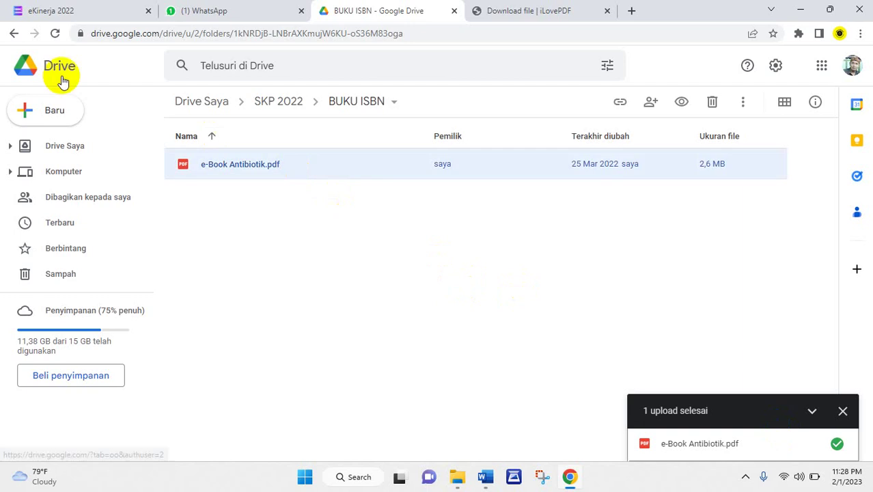
left_click(13, 34)
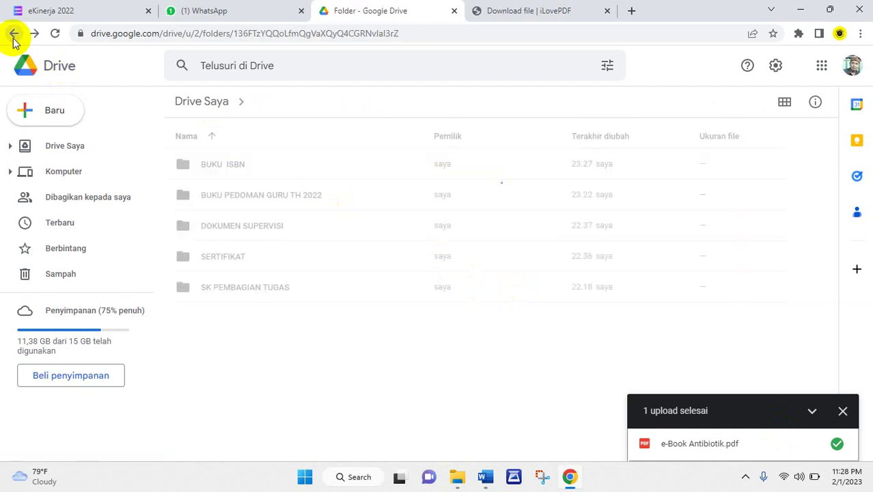
double_click(280, 167)
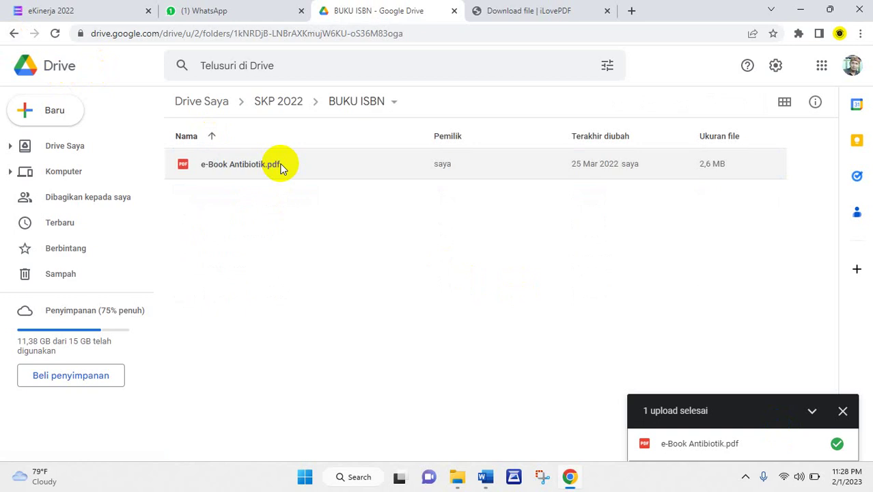
left_click(336, 279)
- Share e-Book Antibiotik.pdf with anyone who has the link (Siapa saja yang memiliki link) as Editor, and copy its link
left_click(271, 162)
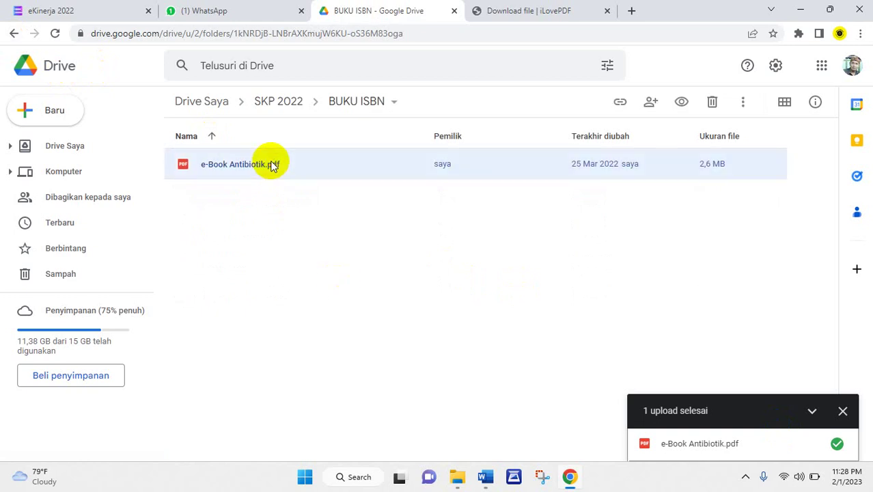
right_click(271, 165)
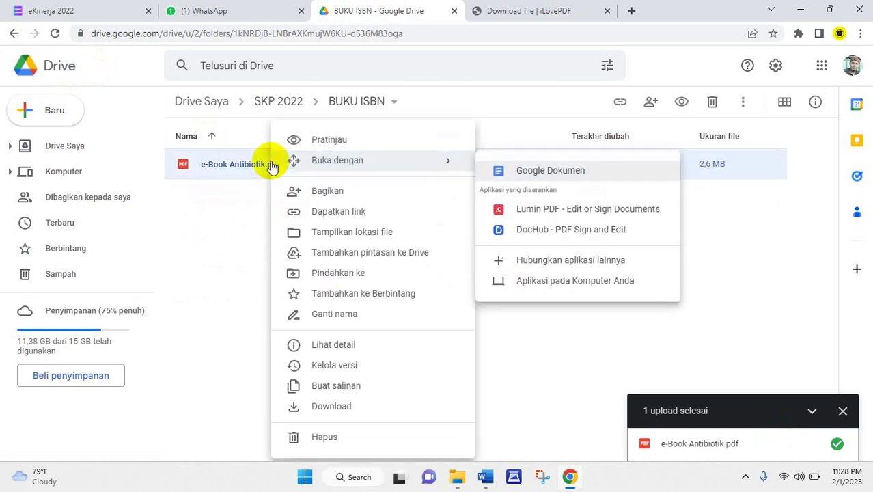
left_click(325, 192)
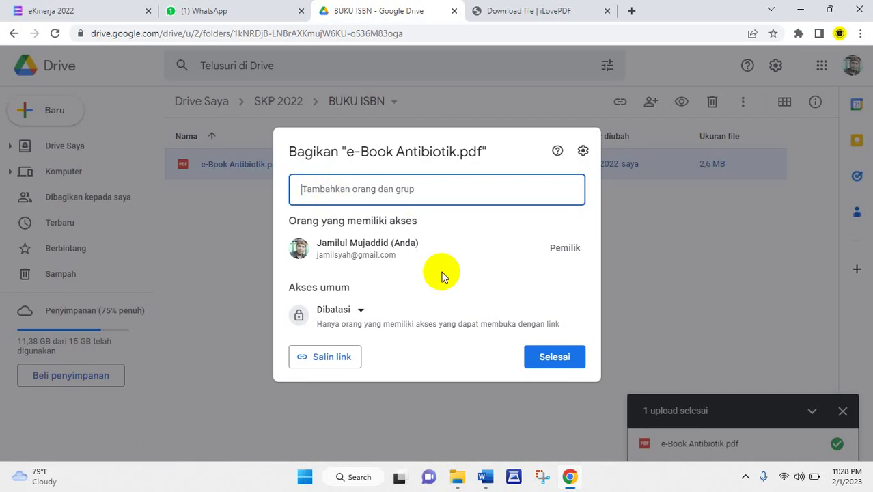
left_click(362, 312)
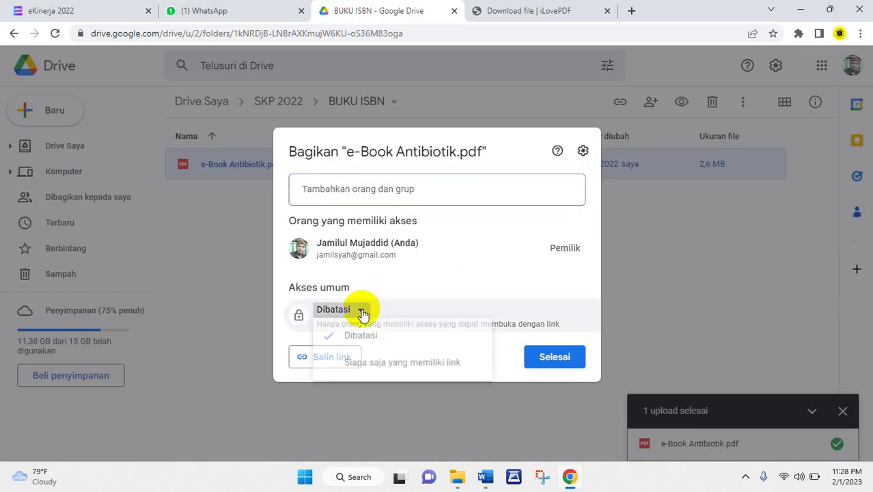
left_click(380, 370)
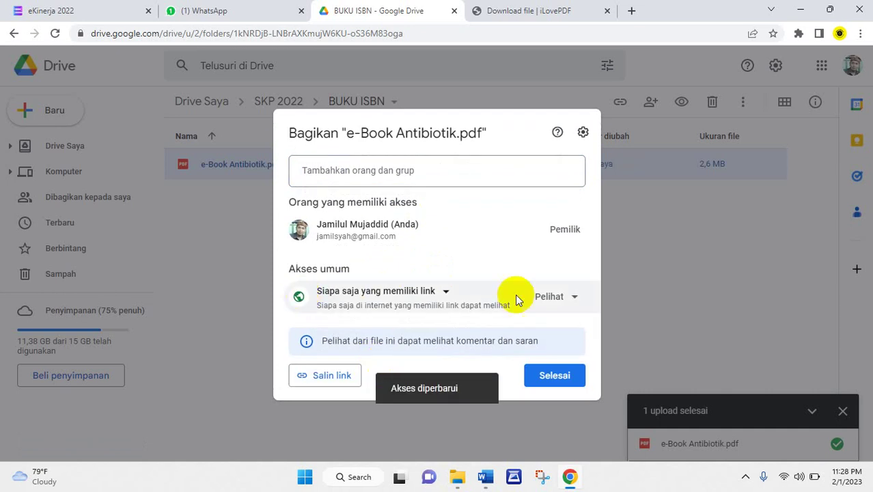
left_click(573, 300)
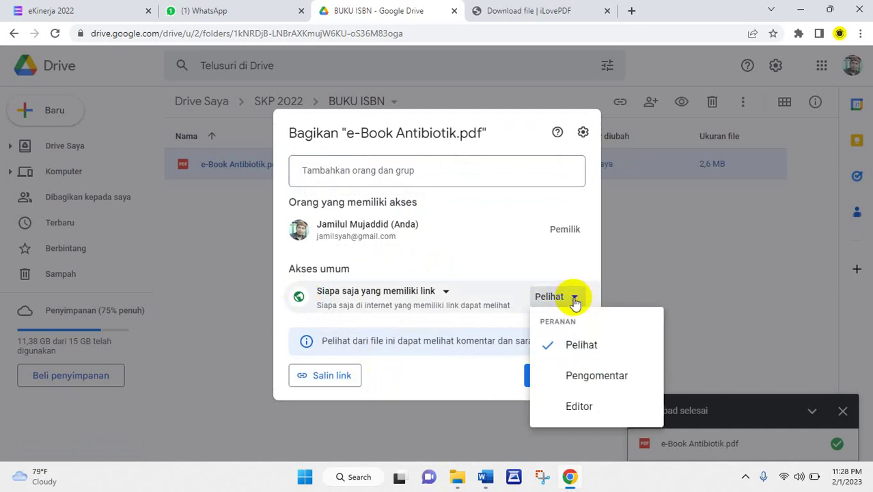
left_click(580, 406)
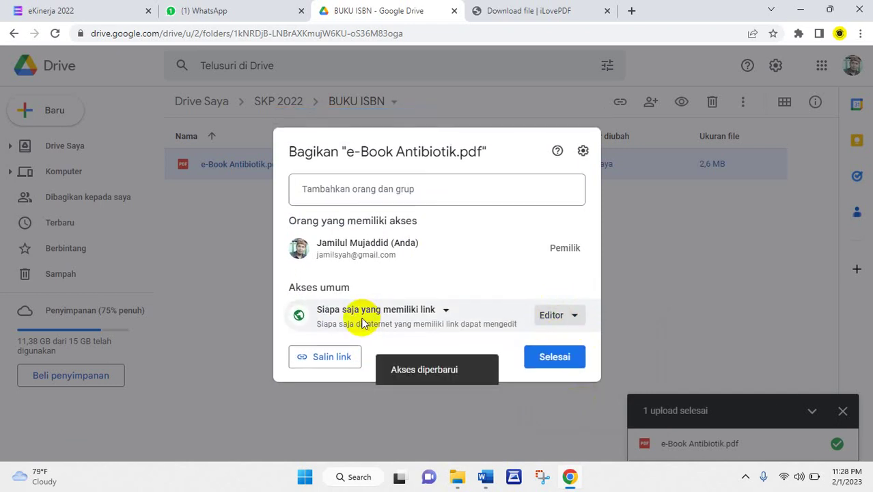
left_click(334, 362)
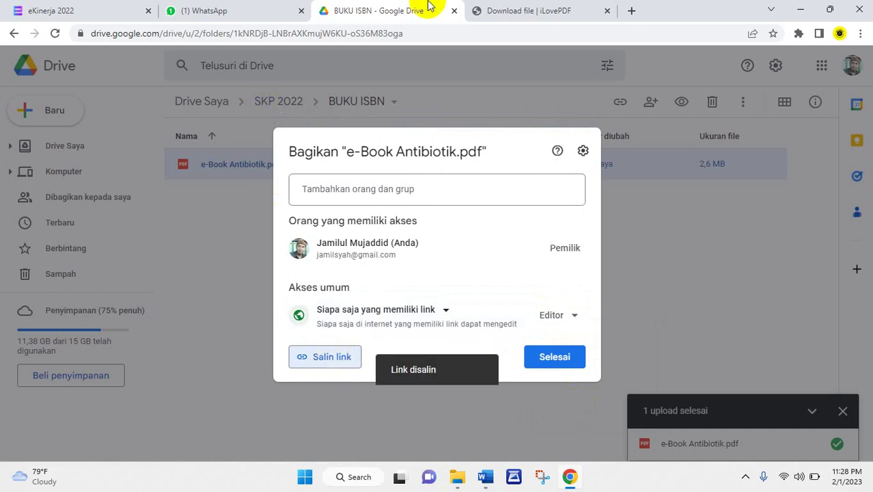
- Switch to e-Kinerja, start a new evidence entry for the Buku Ber ISBN indicator, and paste the copied Drive link into it
left_click(121, 8)
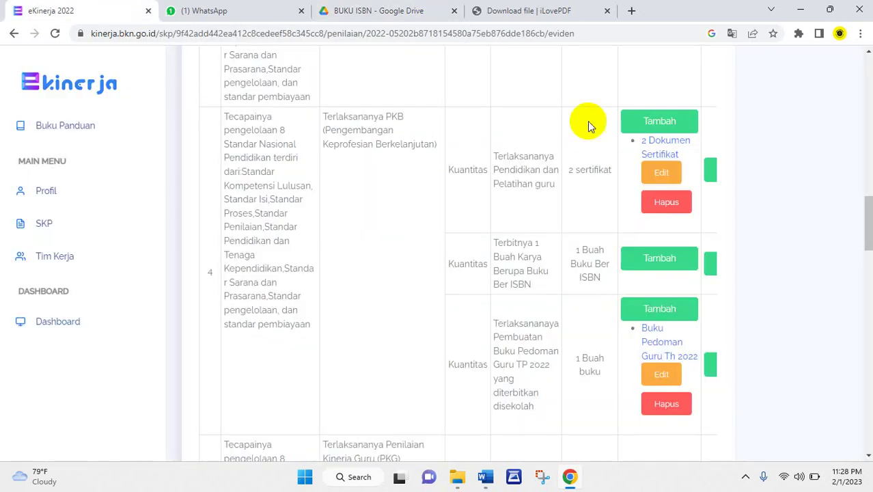
left_click_drag(866, 220, 869, 233)
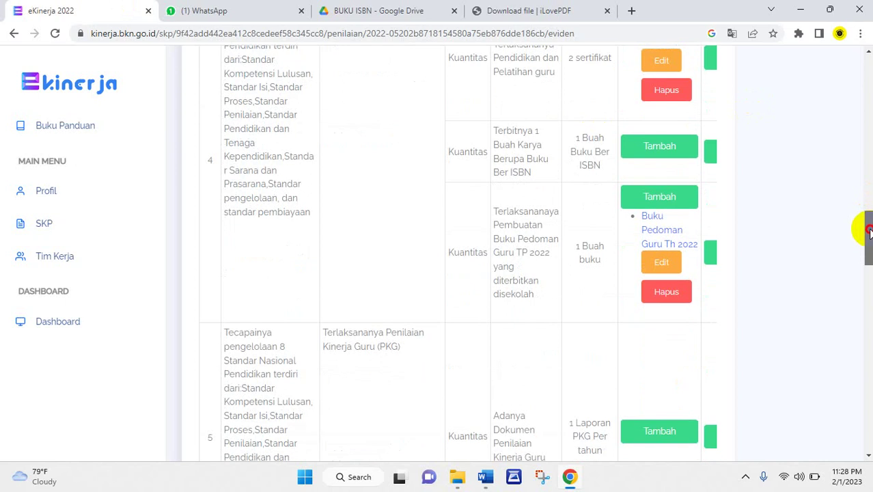
left_click_drag(869, 232, 869, 232)
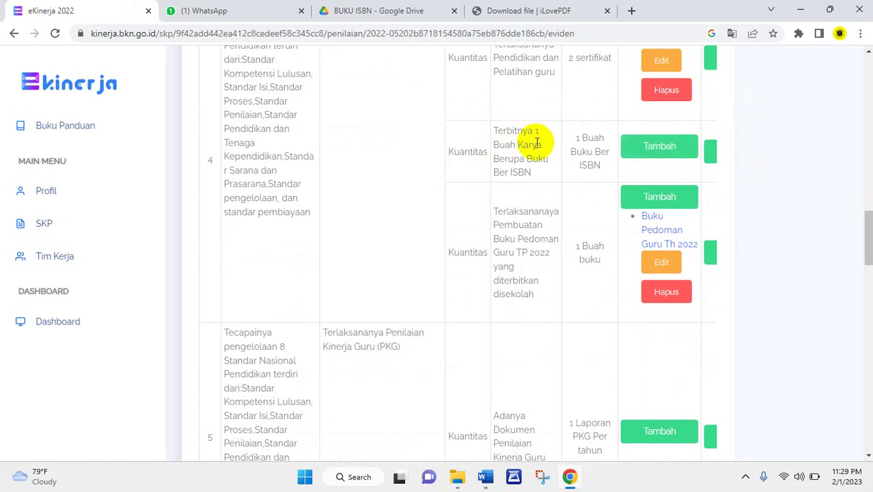
left_click(673, 151)
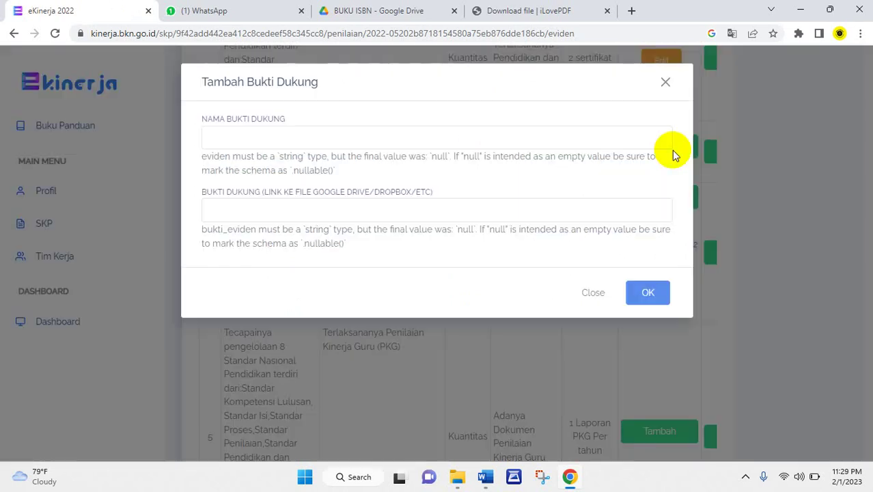
left_click(340, 210)
right_click(340, 213)
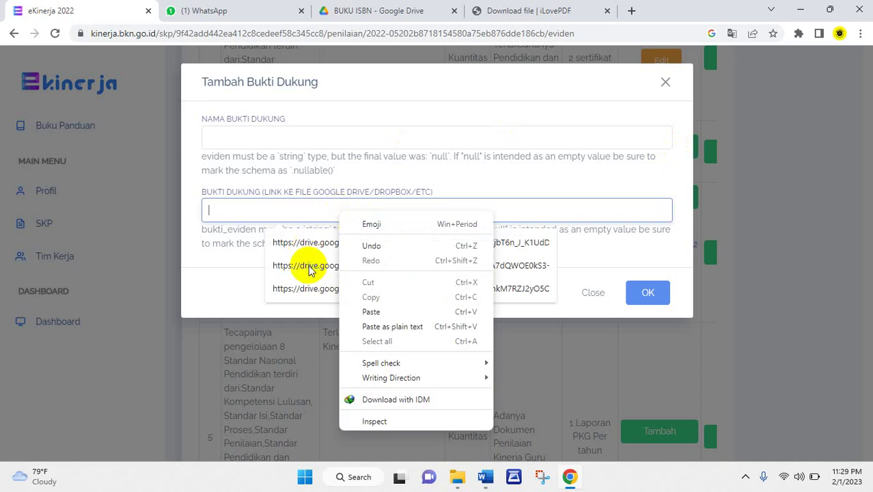
left_click(393, 313)
- Name the evidence 1 Buah Buku ber ISBN and save the entry
left_click(267, 138)
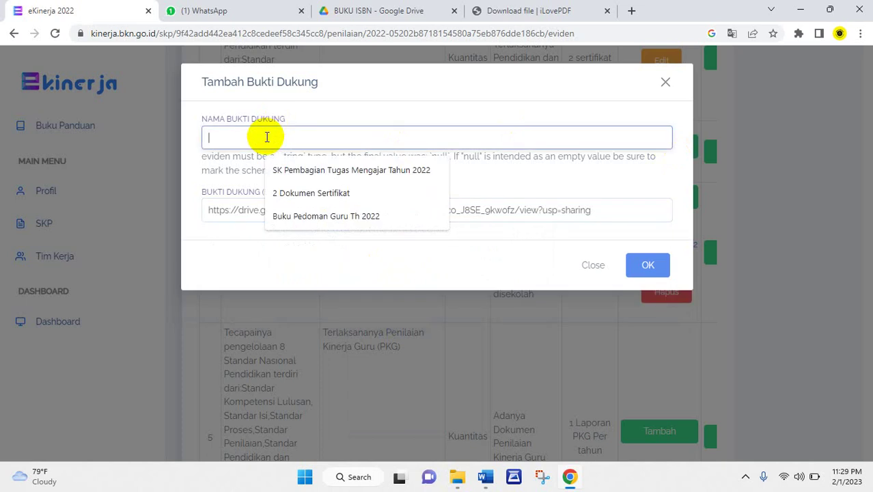
type("1")
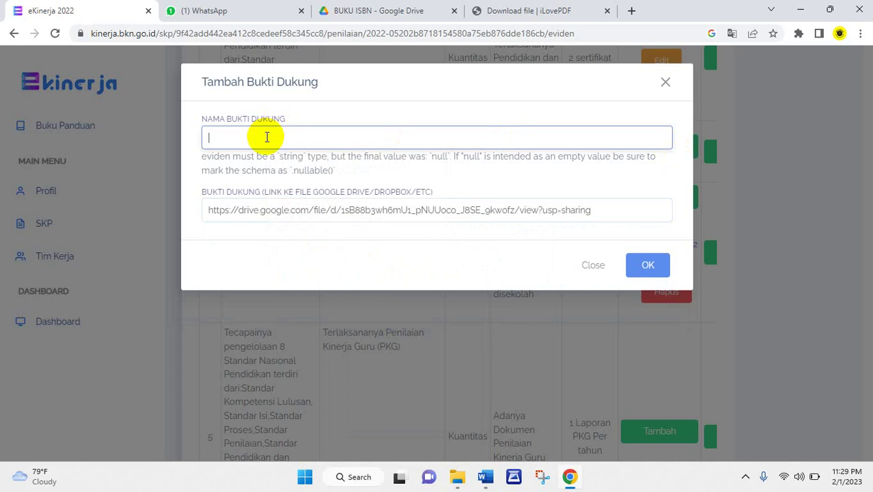
type(" B")
key("BackSpace")
key("BackSpace")
type("uah Buku ber ISBN")
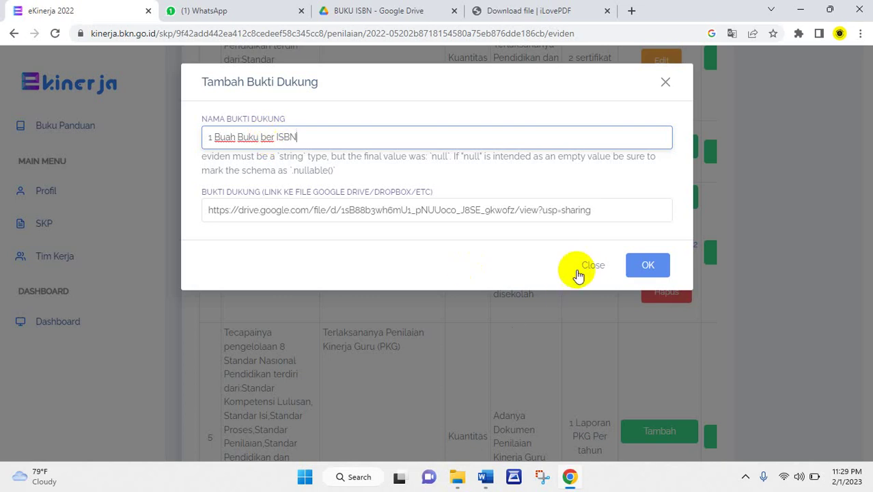
left_click(638, 263)
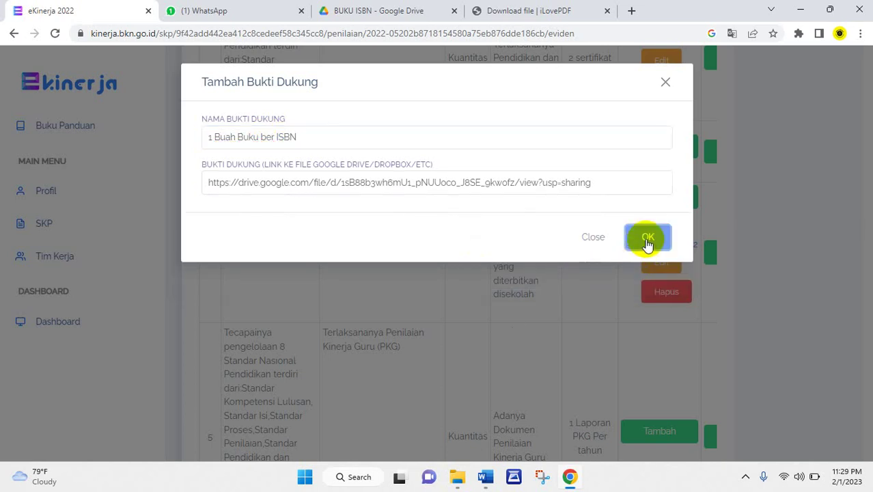
- Save the 1 Buah Buku ber ISBN evidence entry and check its link by viewing e-Book Antibiotik.pdf, closing the file when done
left_click(647, 239)
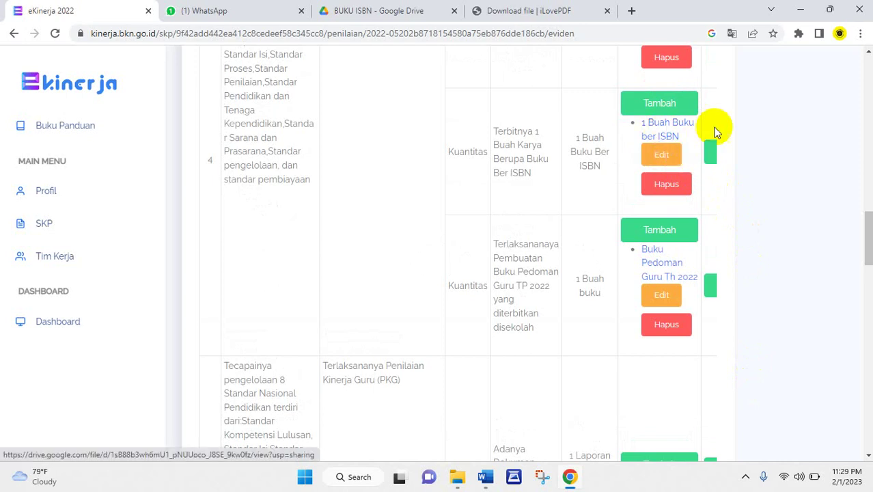
left_click(668, 138)
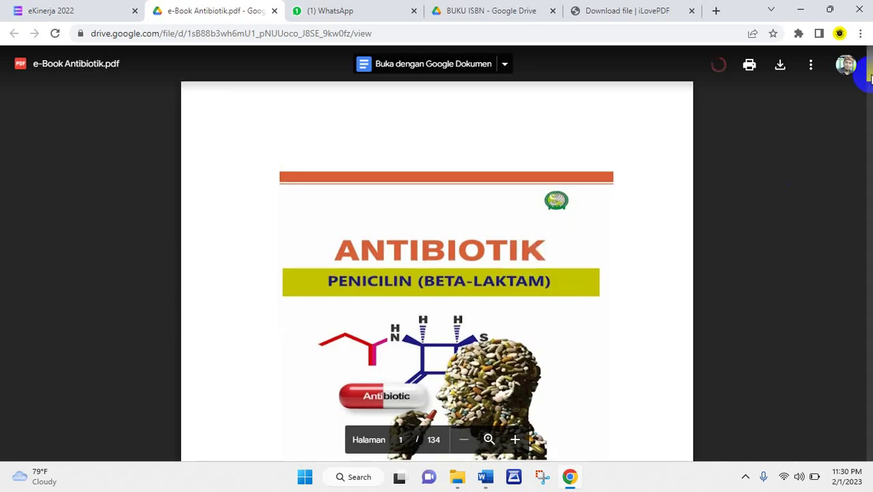
mouse_move(869, 74)
left_mouse_down()
mouse_move(872, 86)
mouse_move(870, 77)
left_mouse_up()
left_click_drag(868, 79, 869, 99)
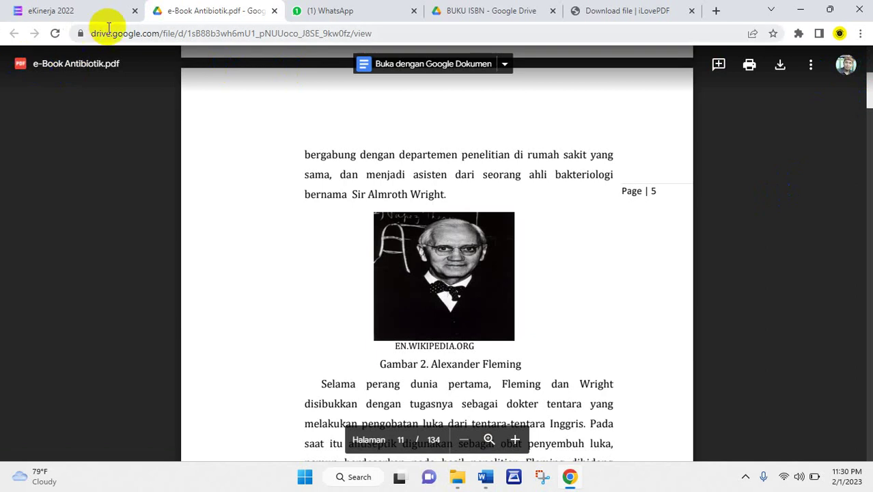
left_click(275, 13)
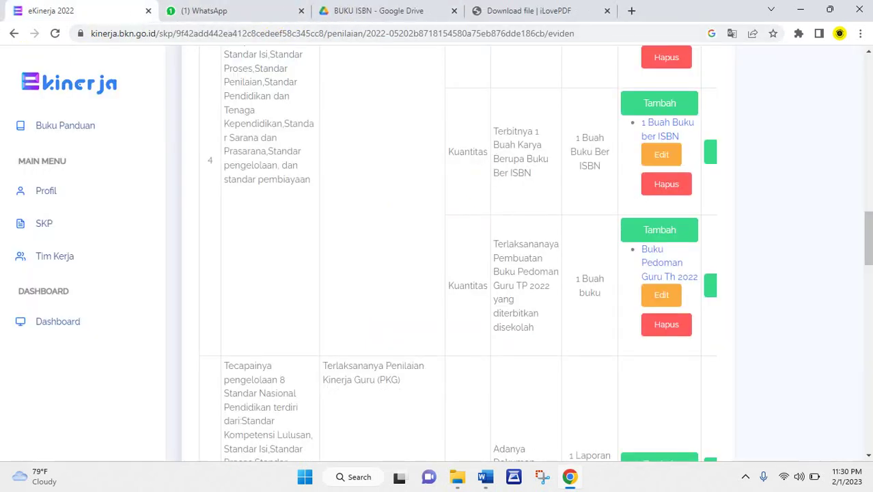
left_click_drag(868, 217, 867, 80)
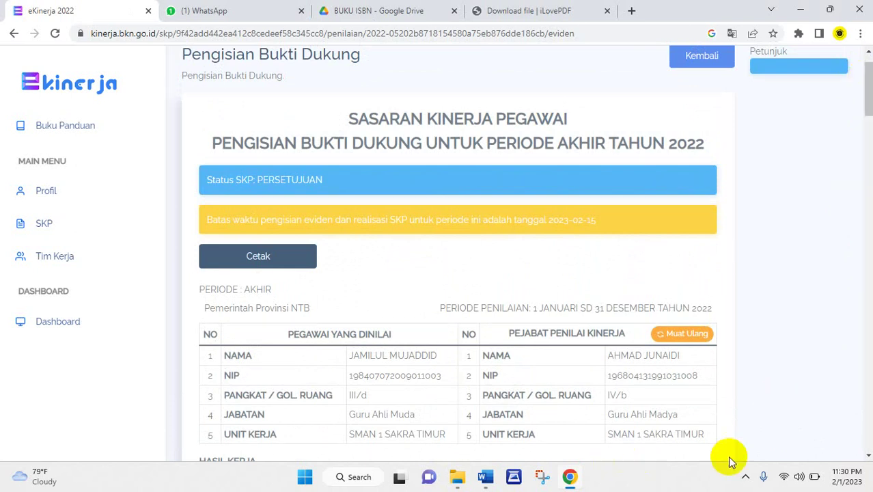
left_click(746, 478)
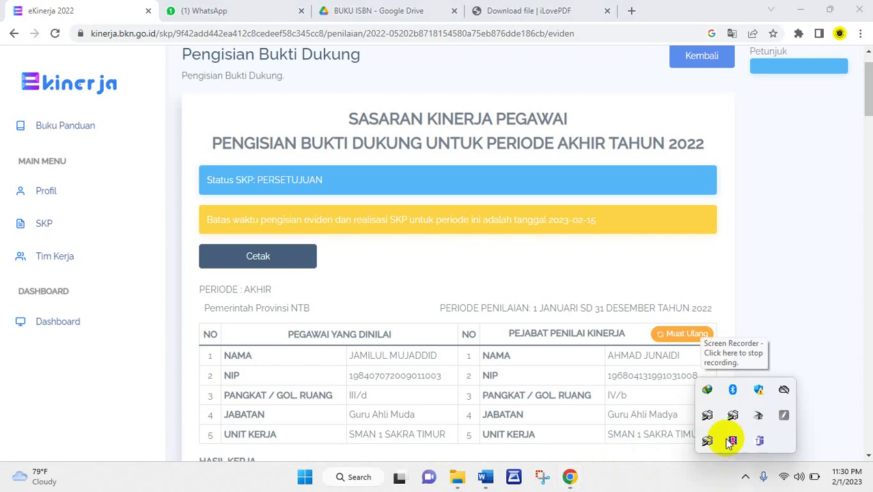